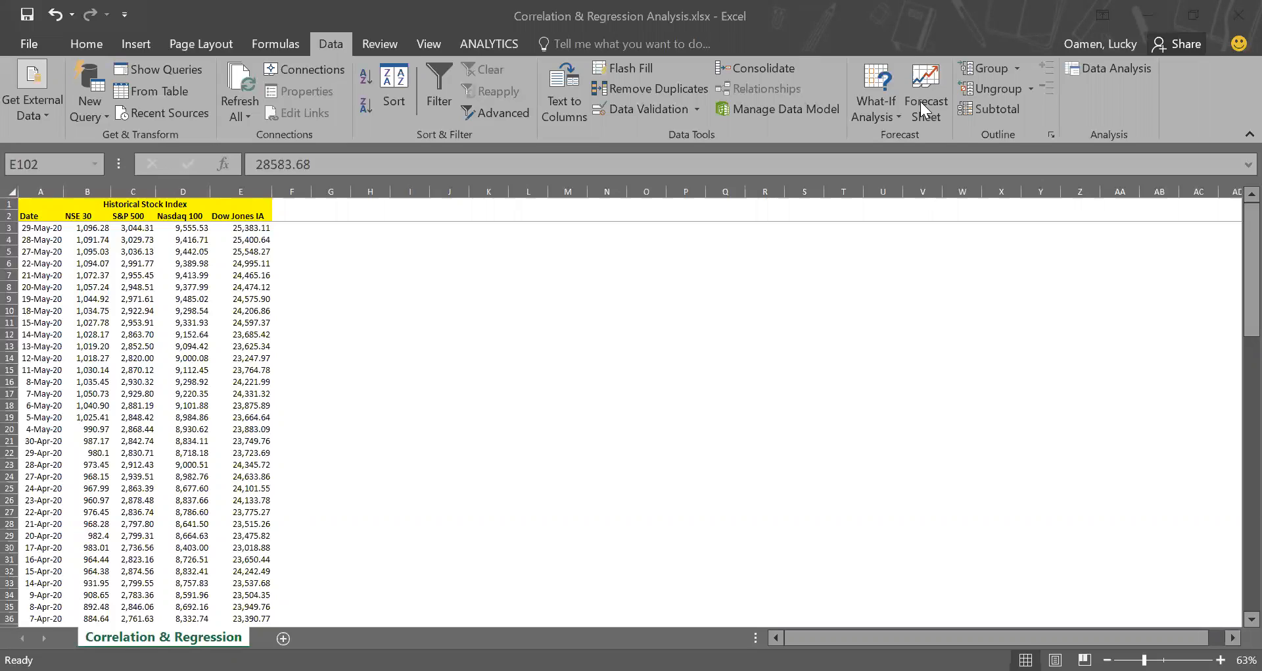
pyautogui.click(403, 259)
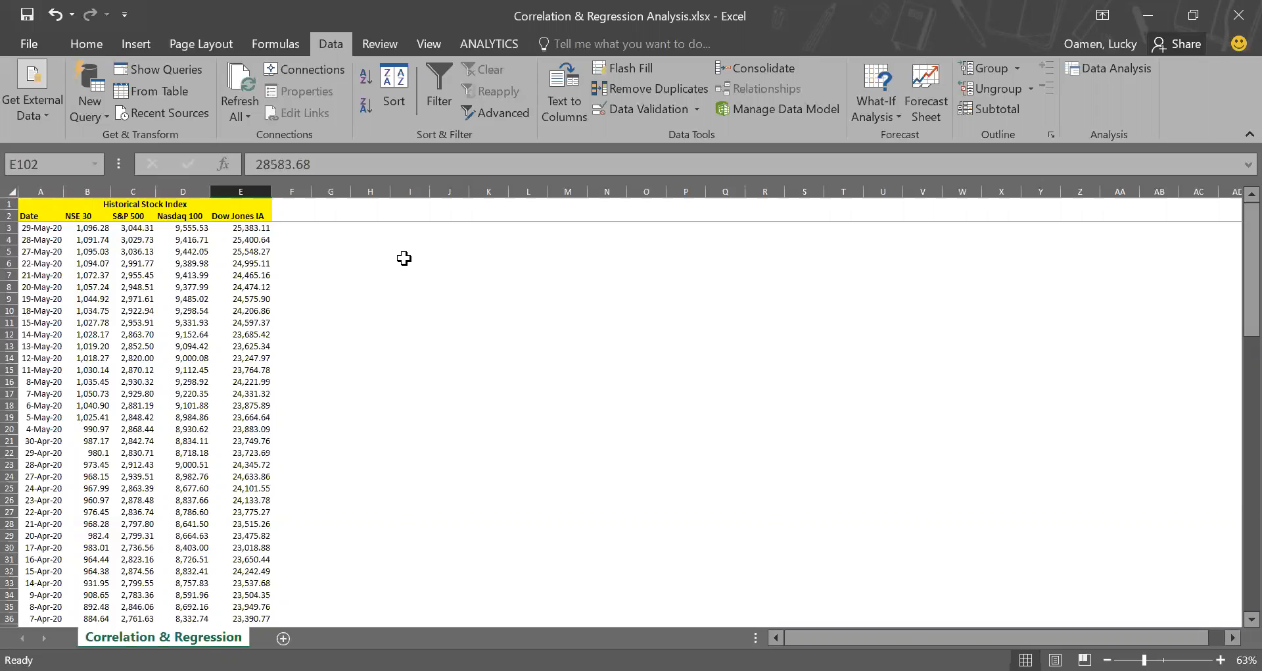
pyautogui.click(405, 262)
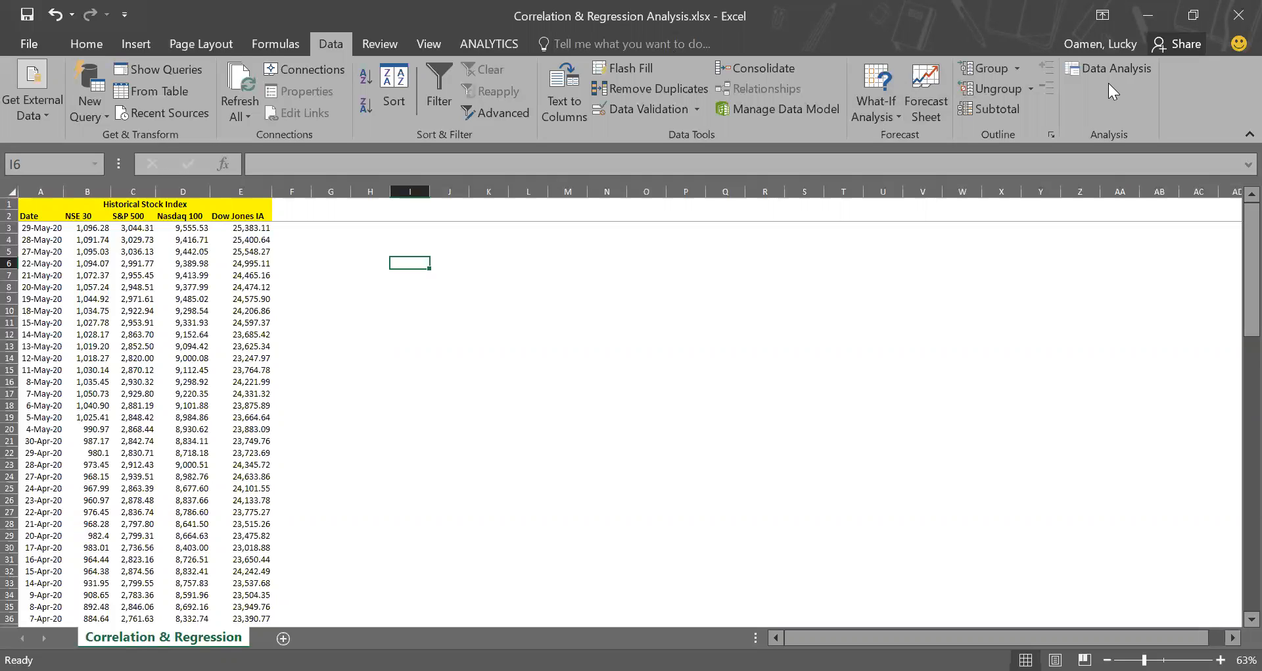
# Open the list of available Excel Add-ins from the program's add-in options.
pyautogui.click(39, 43)
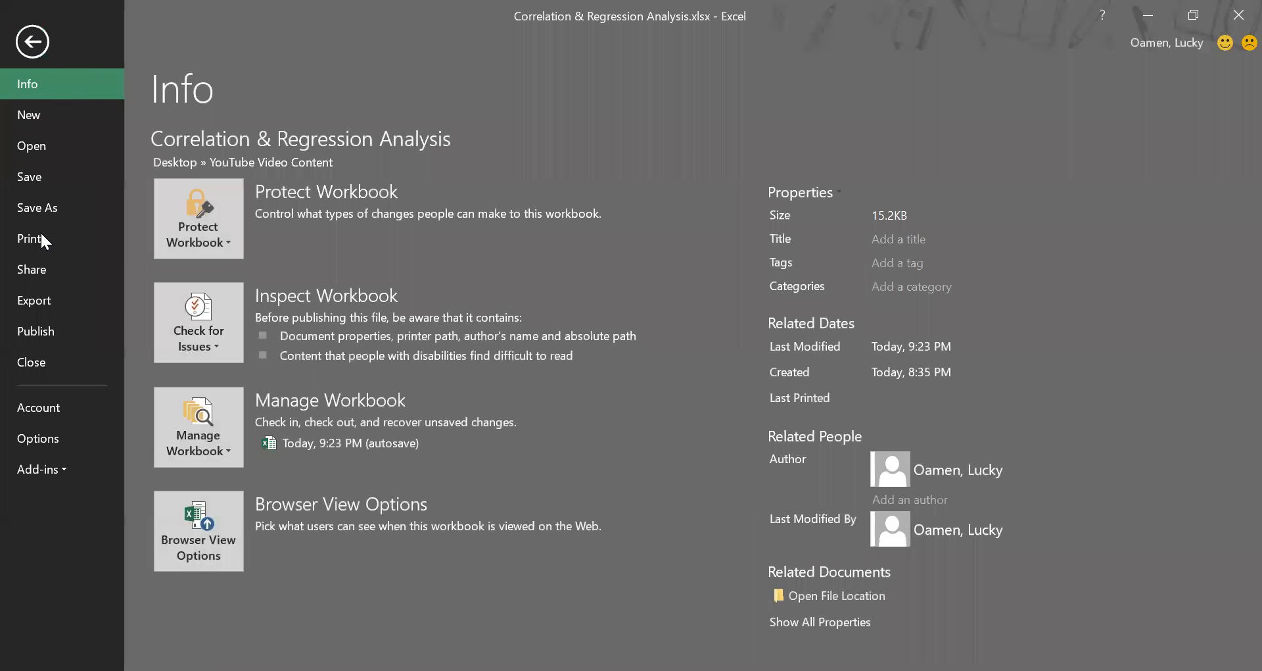
pyautogui.click(61, 437)
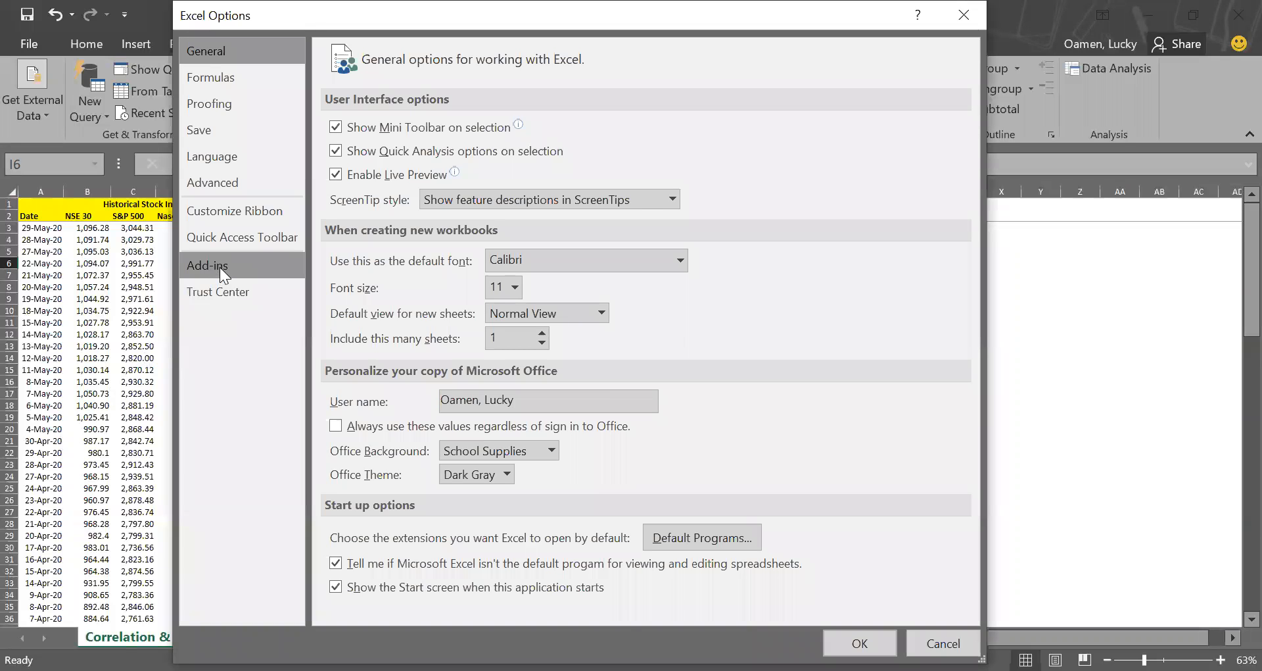
pyautogui.click(223, 265)
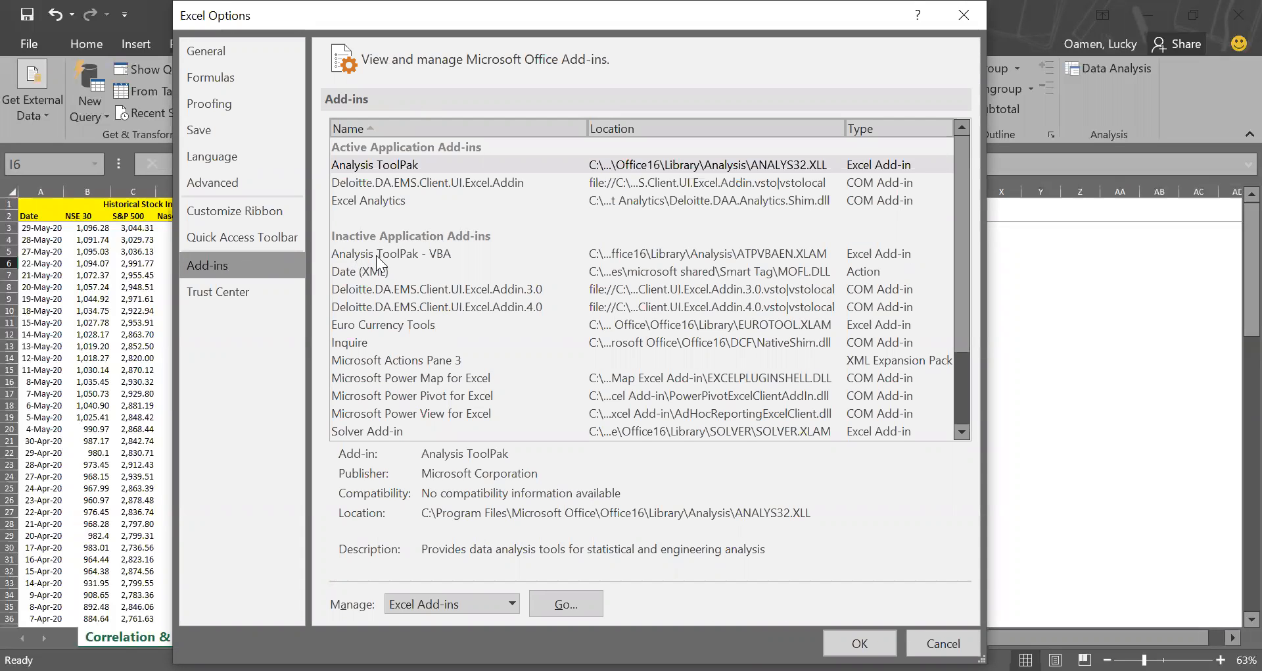
pyautogui.click(406, 168)
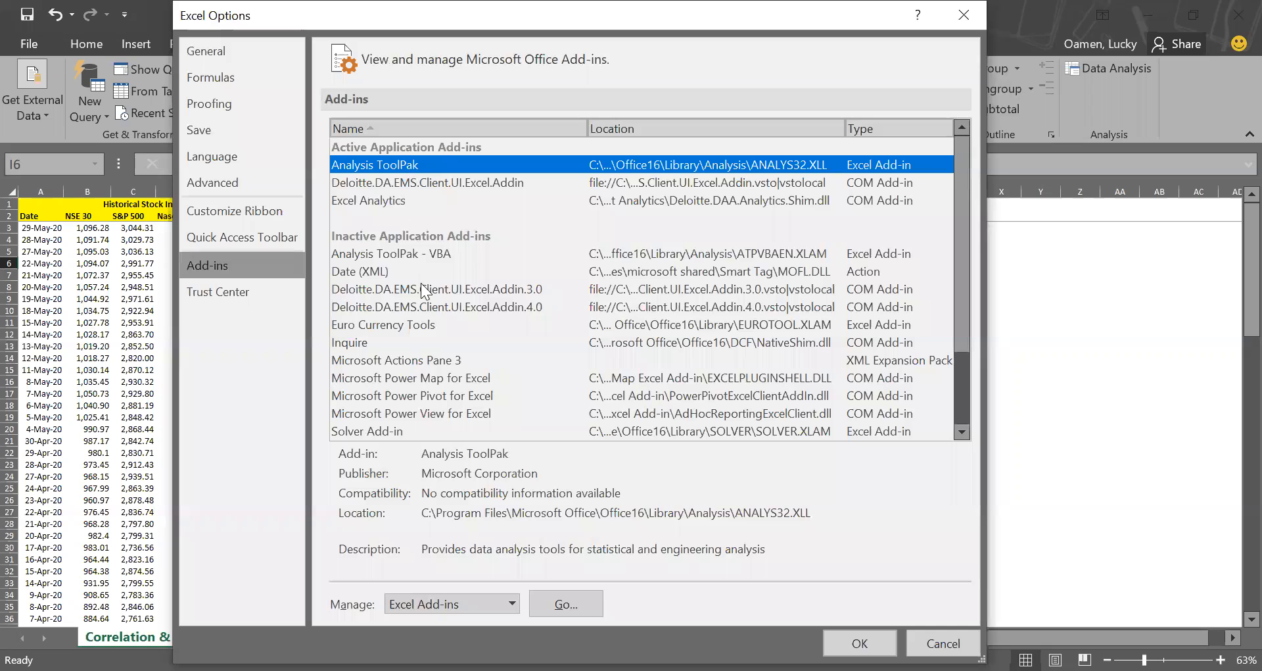
pyautogui.click(446, 614)
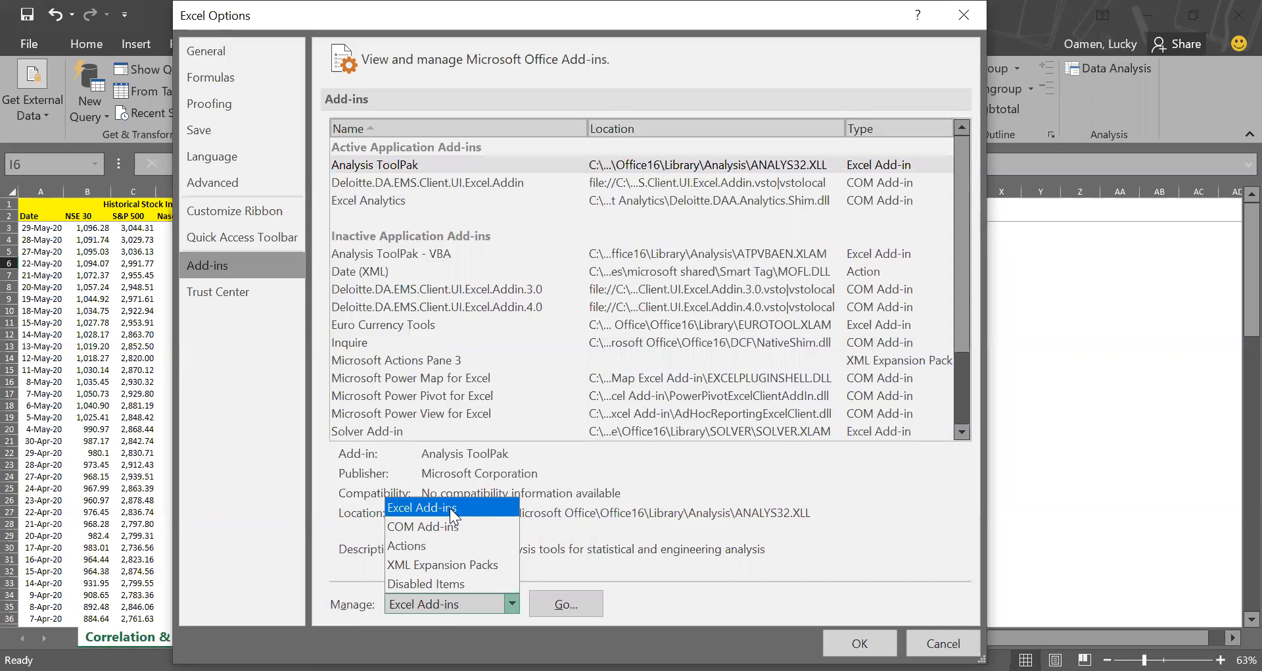
pyautogui.click(450, 507)
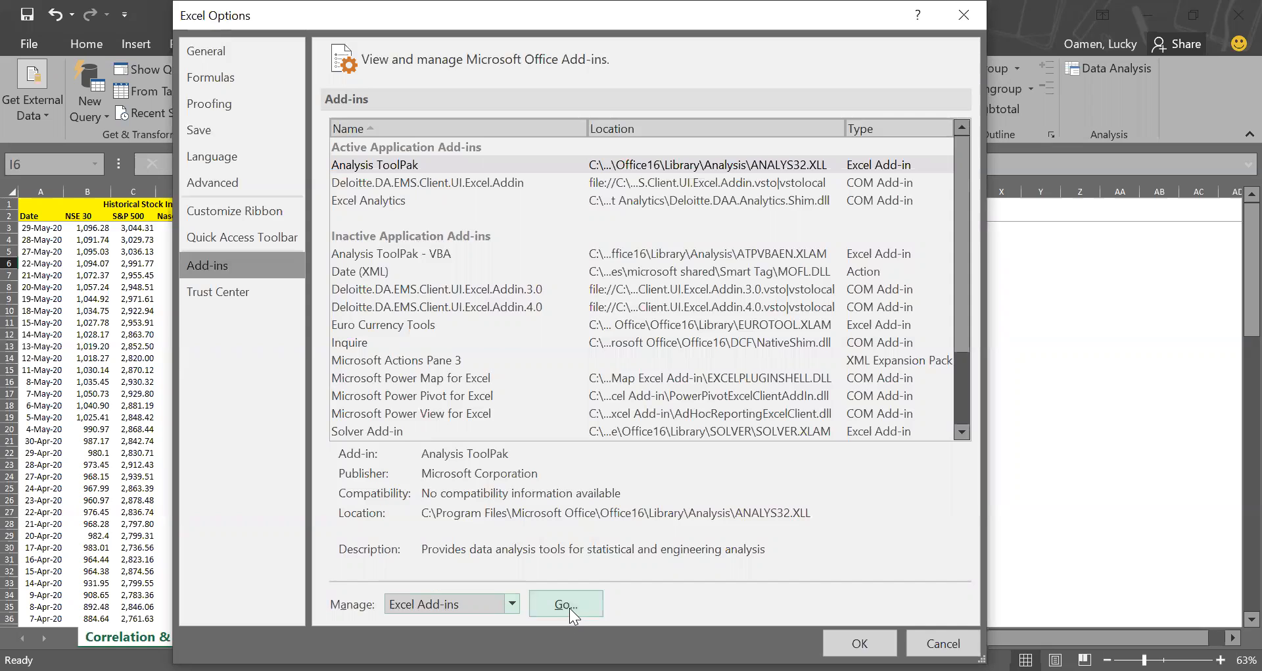
pyautogui.click(569, 607)
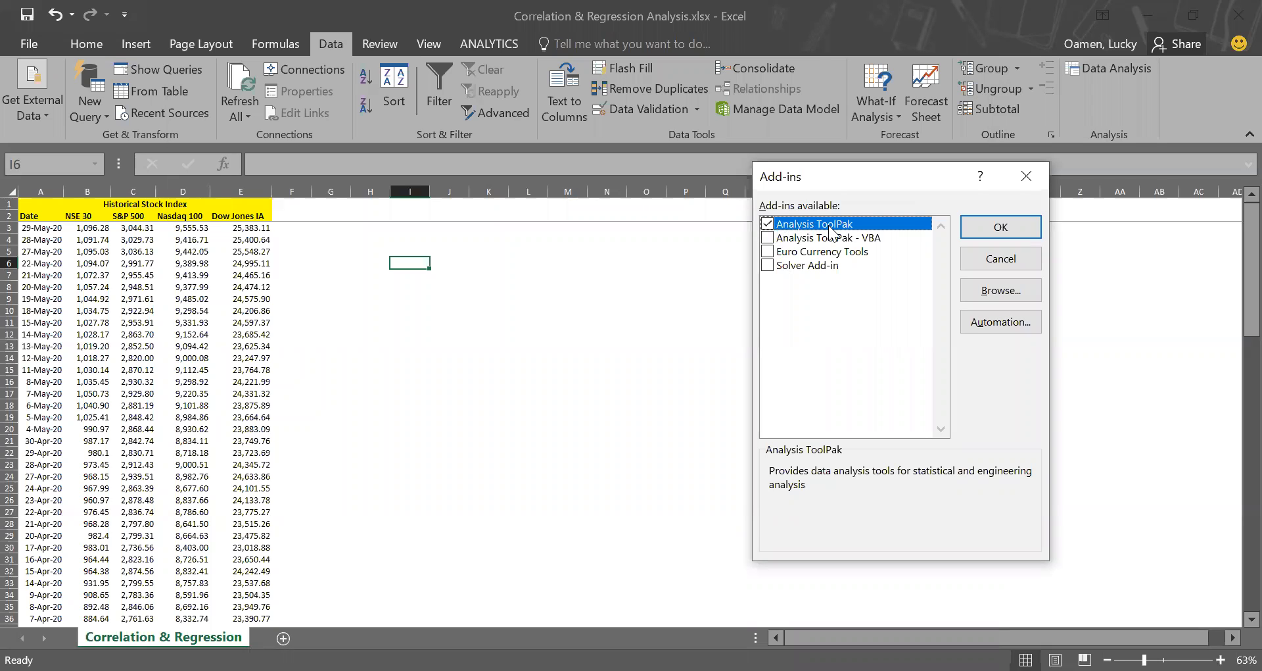
# Keep only the Analysis ToolPak add-in enabled and apply the add-in selection.
pyautogui.click(769, 238)
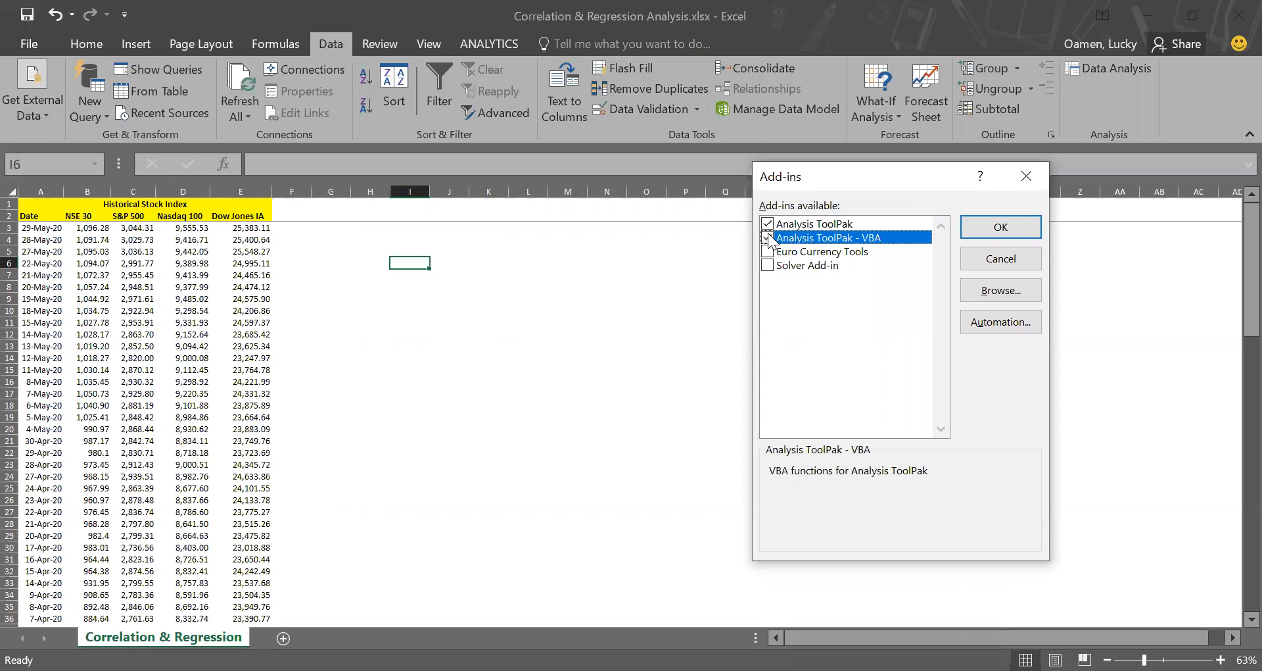
pyautogui.click(769, 239)
pyautogui.click(769, 224)
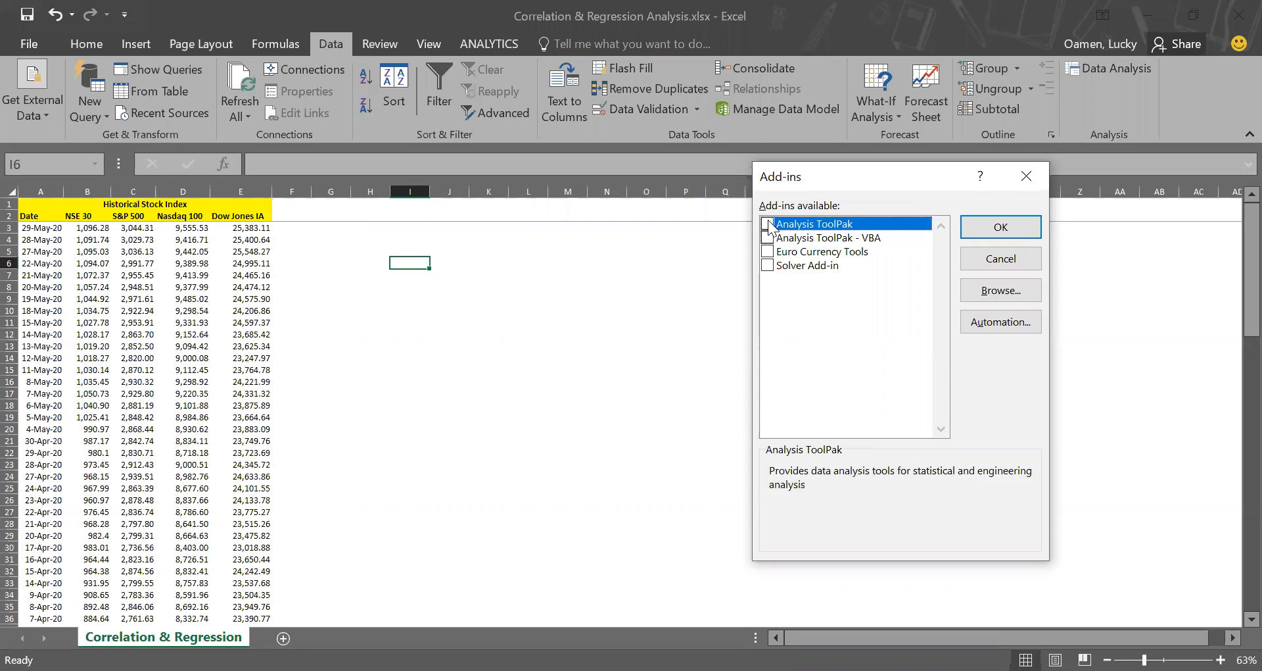
pyautogui.click(997, 232)
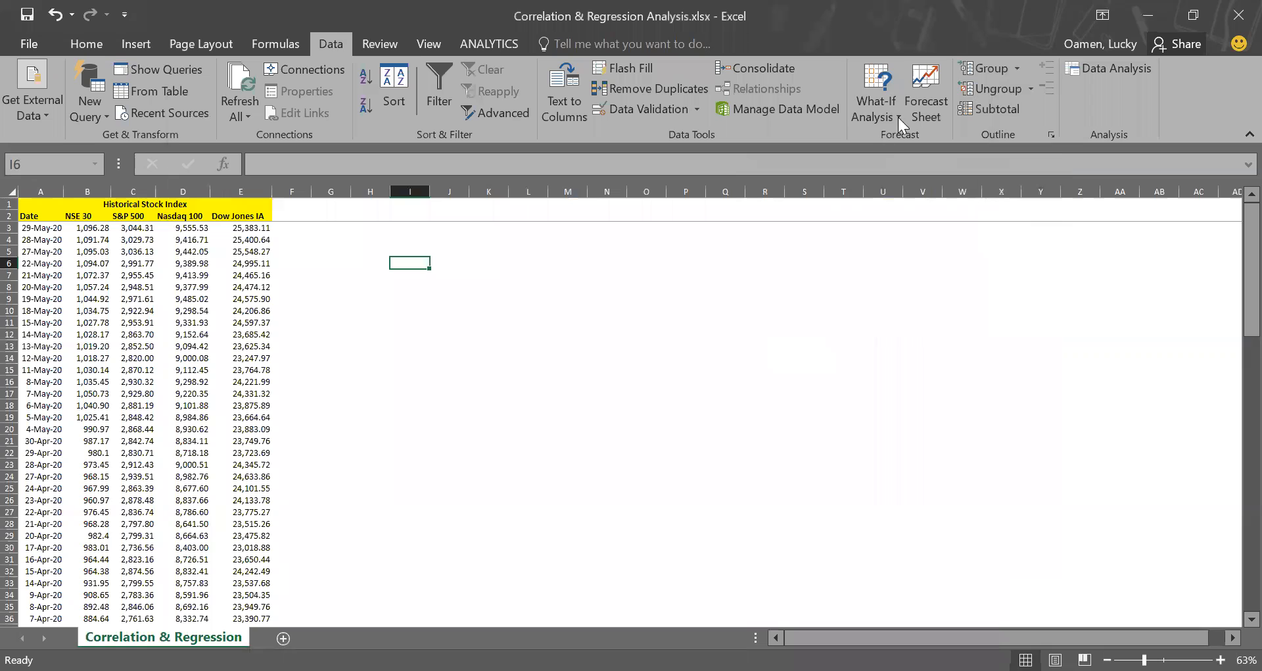
# Start the Correlation tool from the data analysis tools.
pyautogui.click(1101, 66)
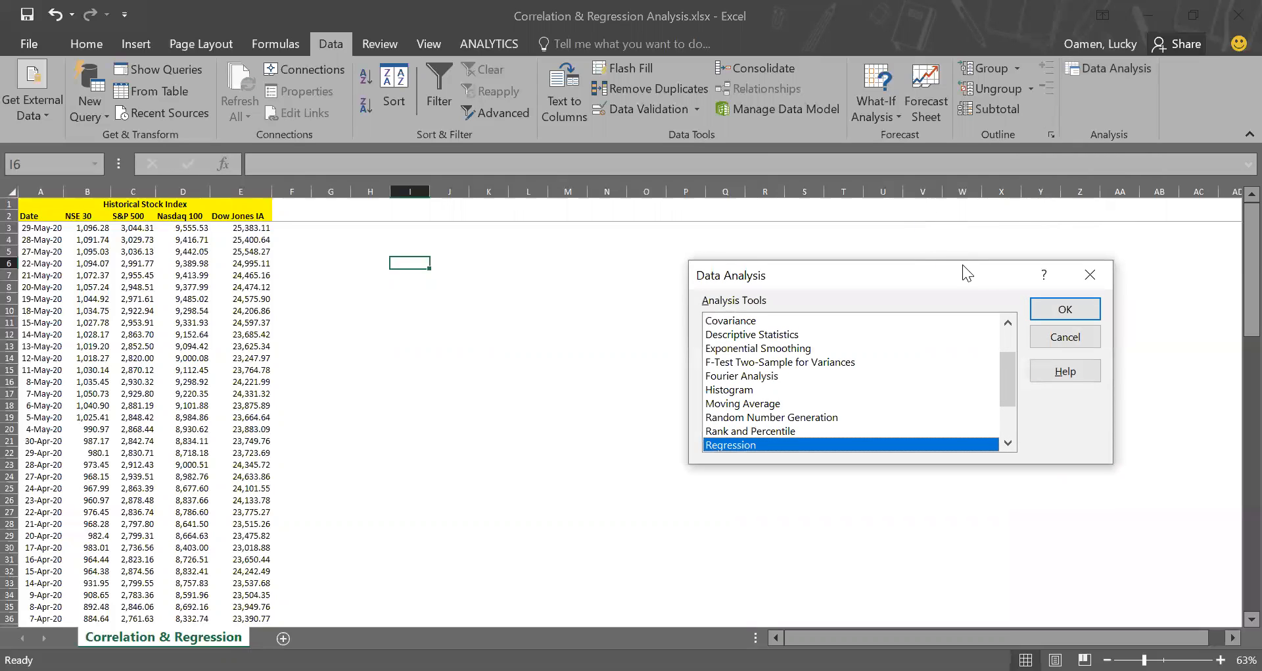
pyautogui.click(1010, 316)
pyautogui.click(1010, 315)
pyautogui.click(1010, 315)
pyautogui.click(1010, 315)
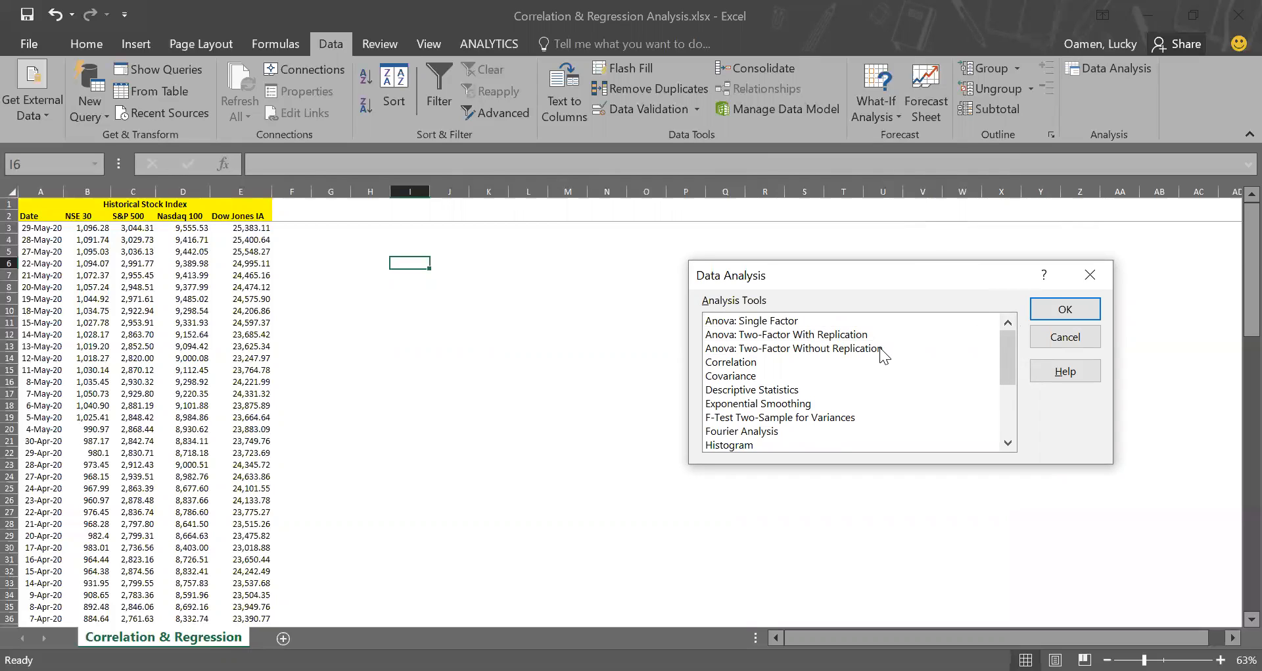
pyautogui.click(751, 364)
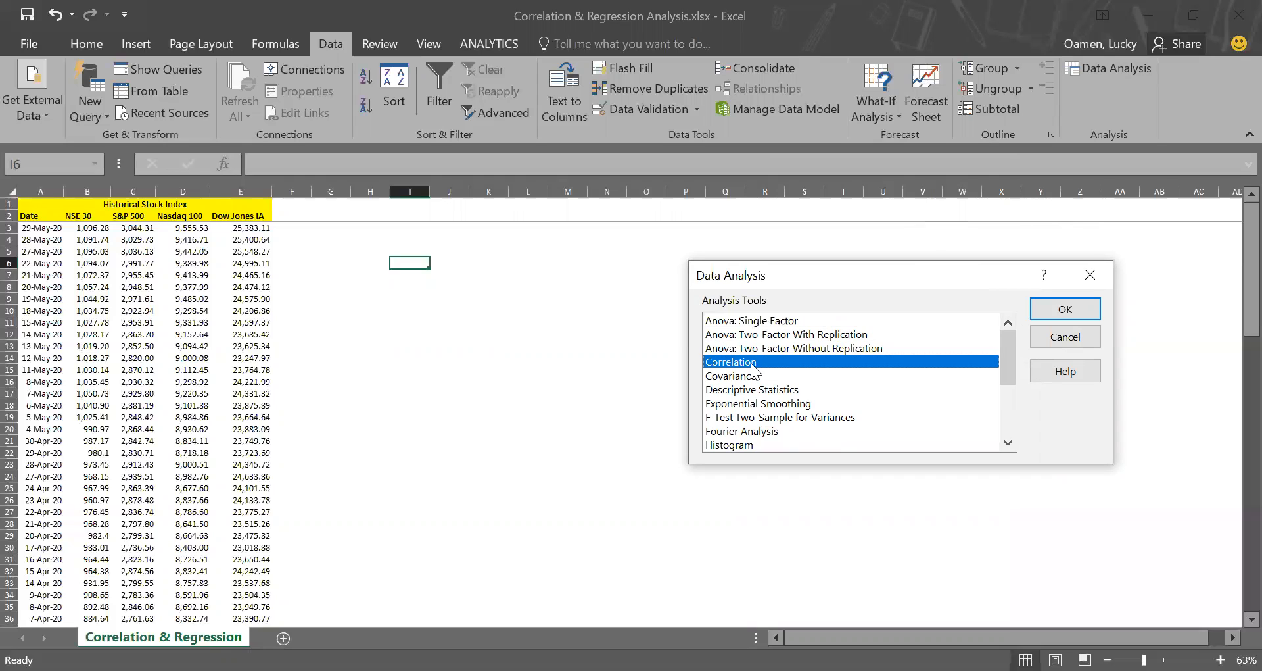
pyautogui.click(1054, 312)
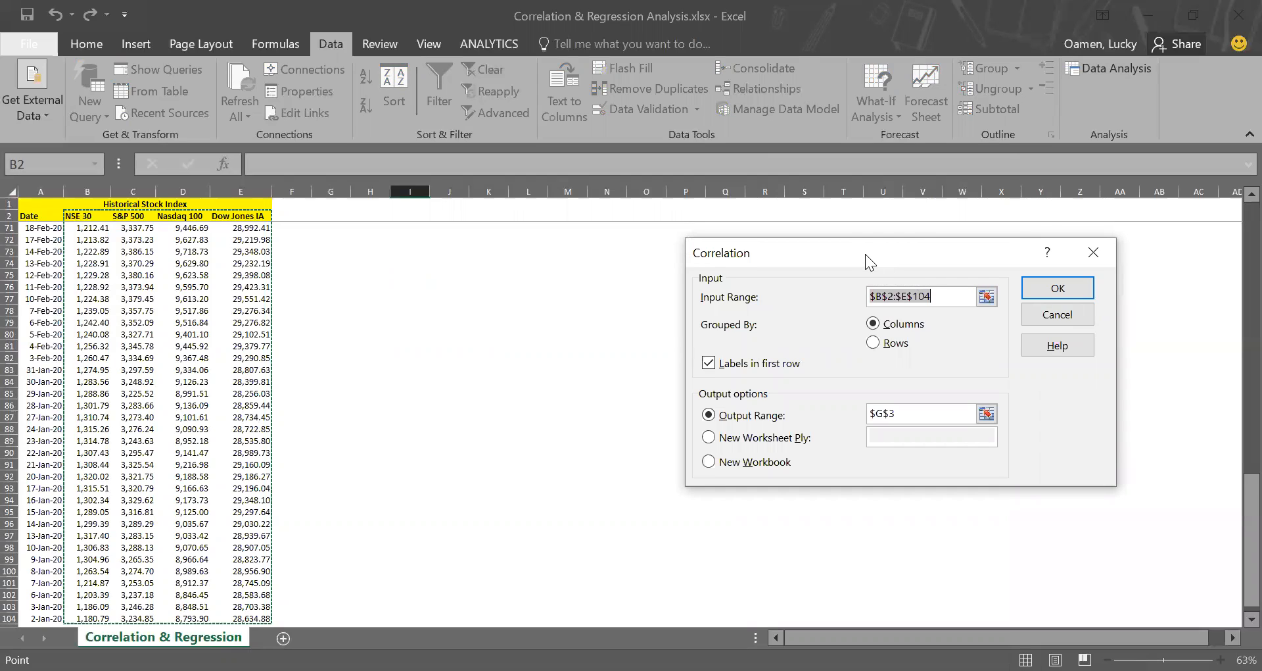
# Set the correlation input range to $B$2:$E$104, covering the four index columns with their headers.
pyautogui.moveTo(865, 254); pyautogui.dragTo(873, 246)
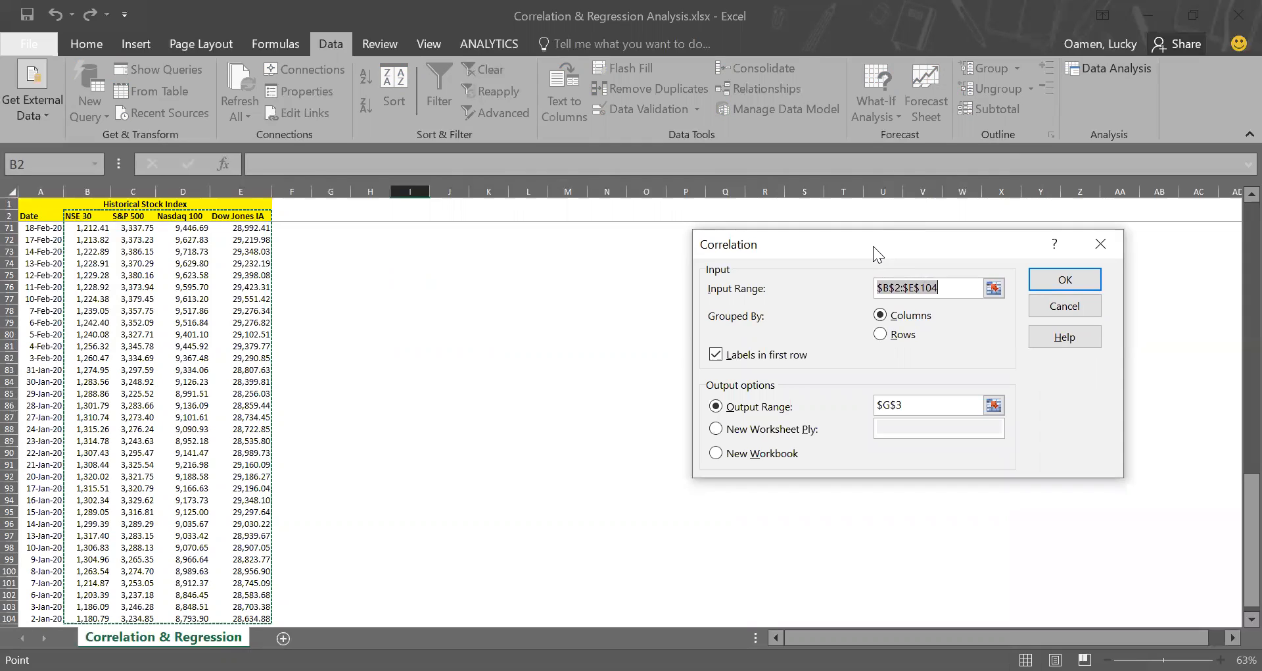
pyautogui.press('BackSpace')
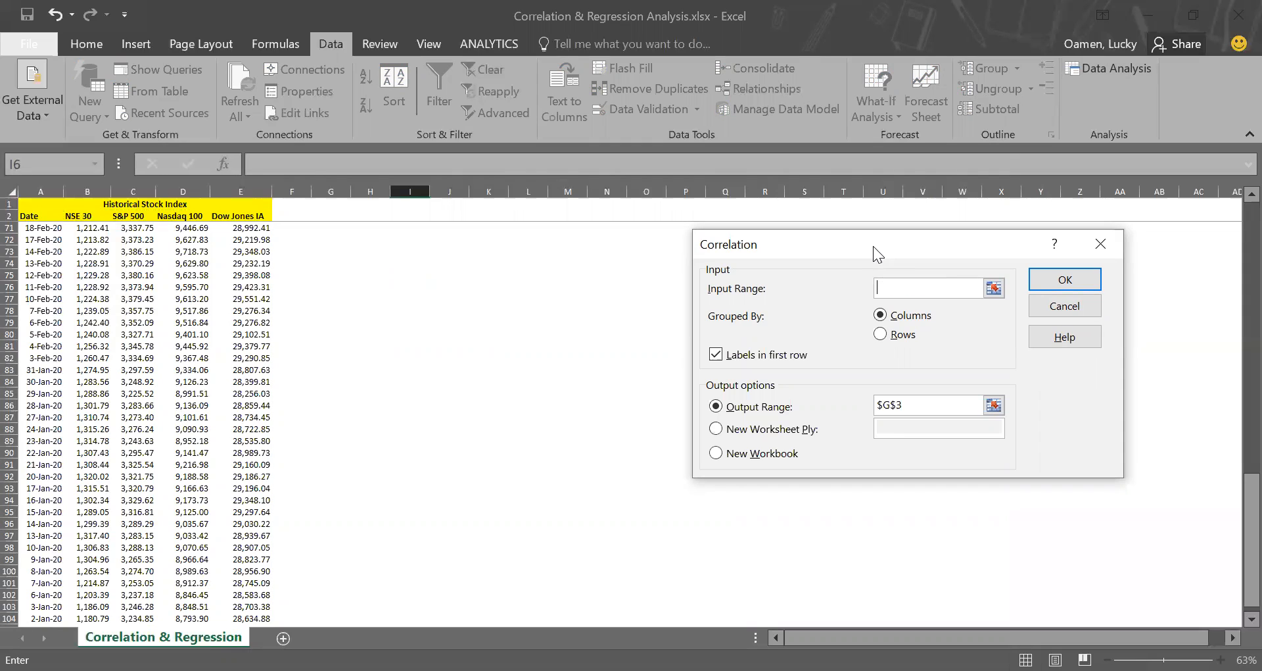
pyautogui.click(86, 216)
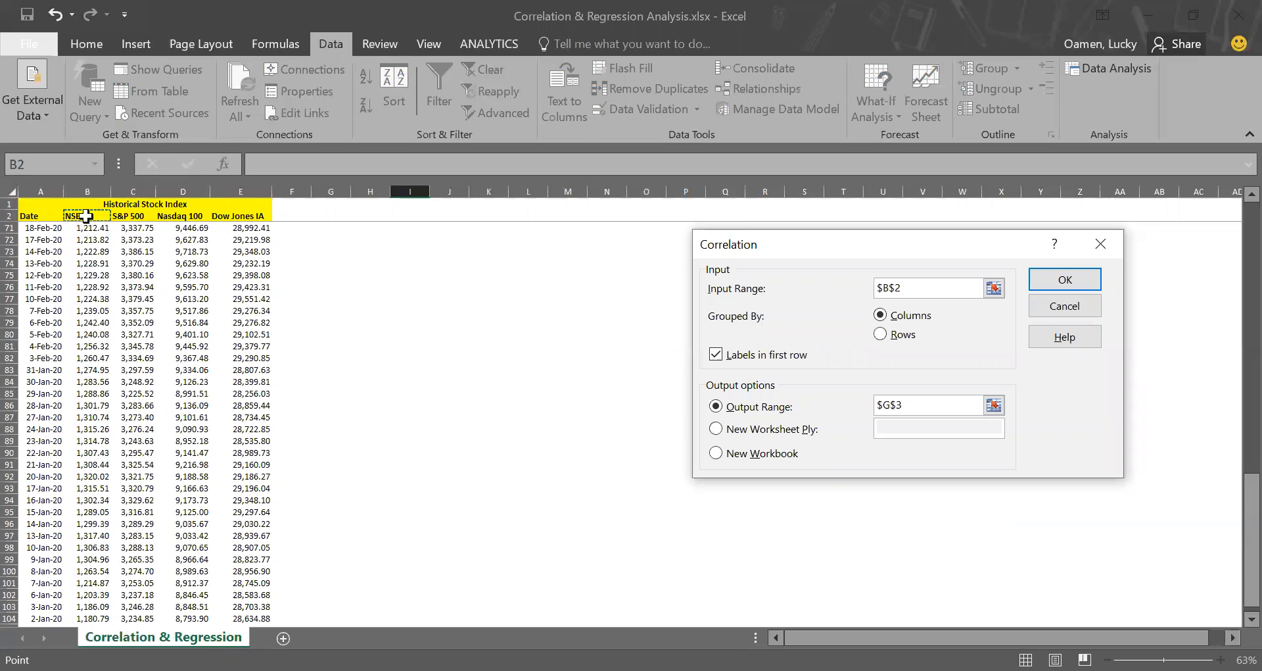
pyautogui.hotkey('shift', 'Right')
pyautogui.hotkey('shift', 'Right')
pyautogui.hotkey('shift', 'Right')
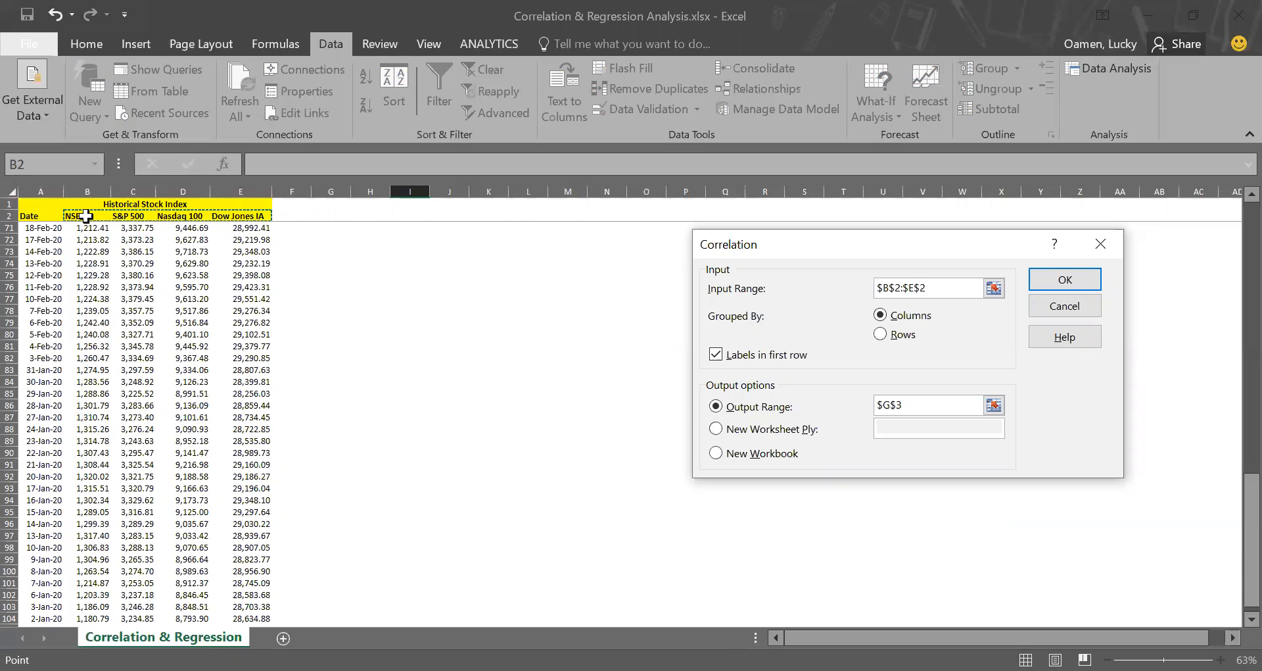
pyautogui.hotkey('ctrl', 'shift', 'Down')
pyautogui.scroll(20, 178, 306)
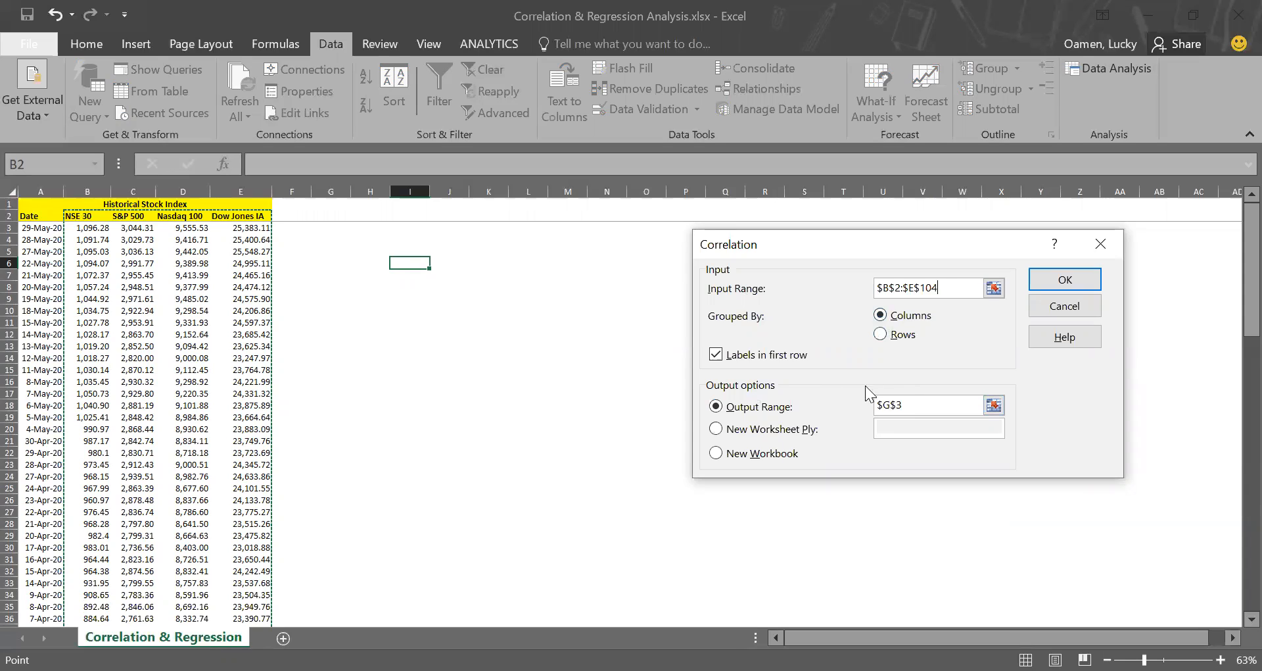
# Output the correlation matrix at $G$3 and widen column G to fit its row labels.
pyautogui.click(908, 399)
pyautogui.press('BackSpace')
pyautogui.press('BackSpace')
pyautogui.press('BackSpace')
pyautogui.press('BackSpace')
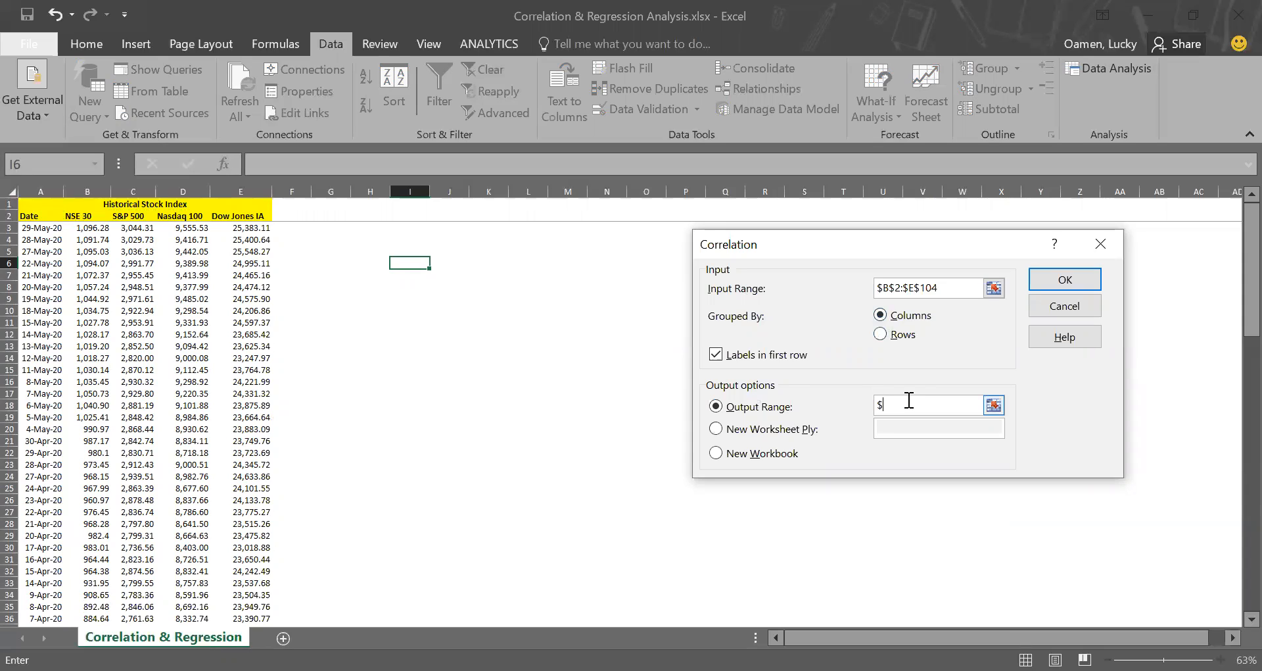
pyautogui.click(325, 227)
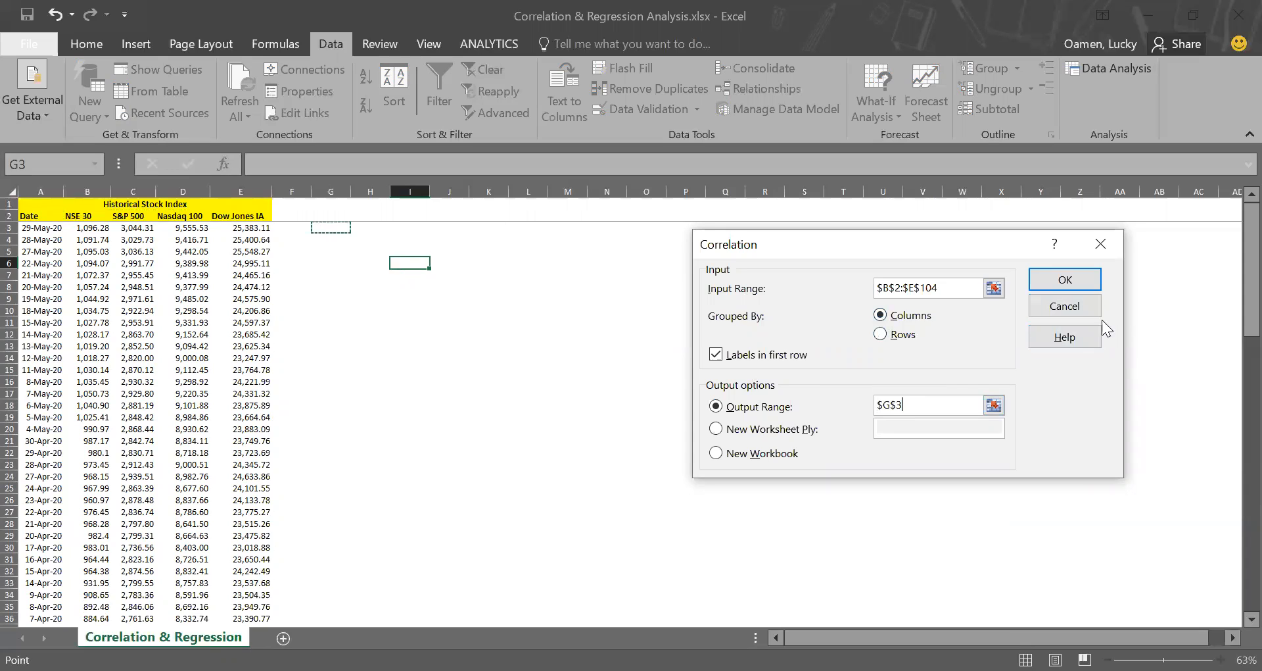
pyautogui.click(1065, 281)
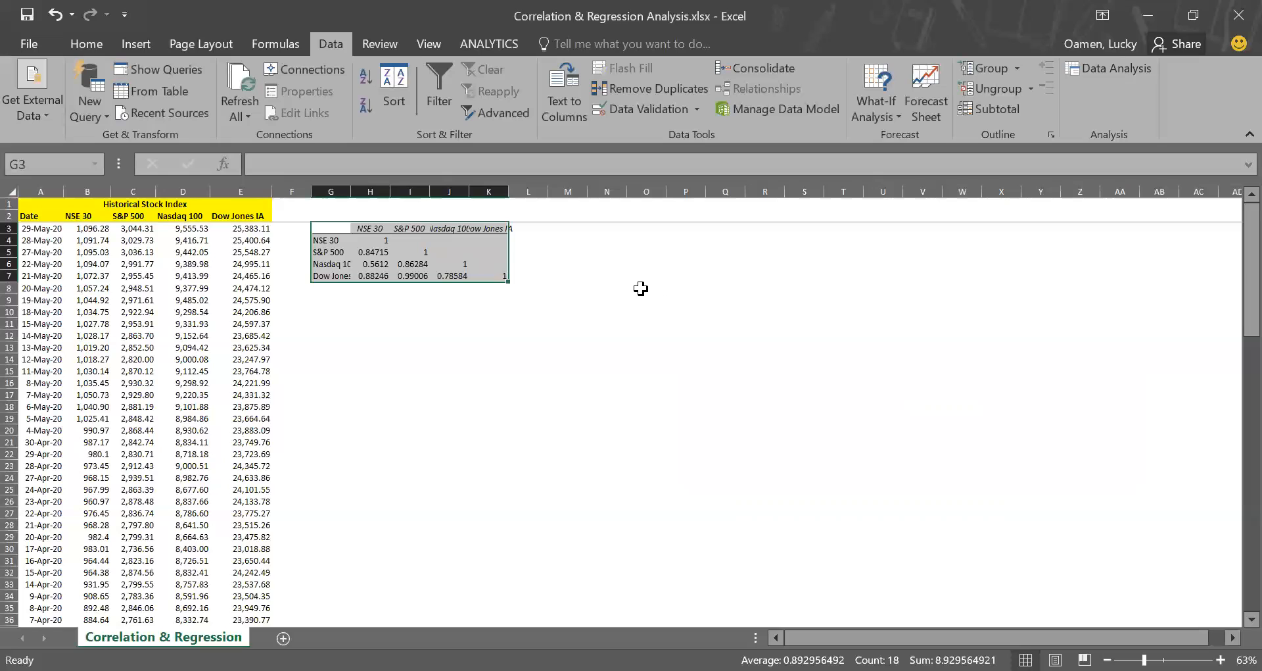
pyautogui.click(500, 331)
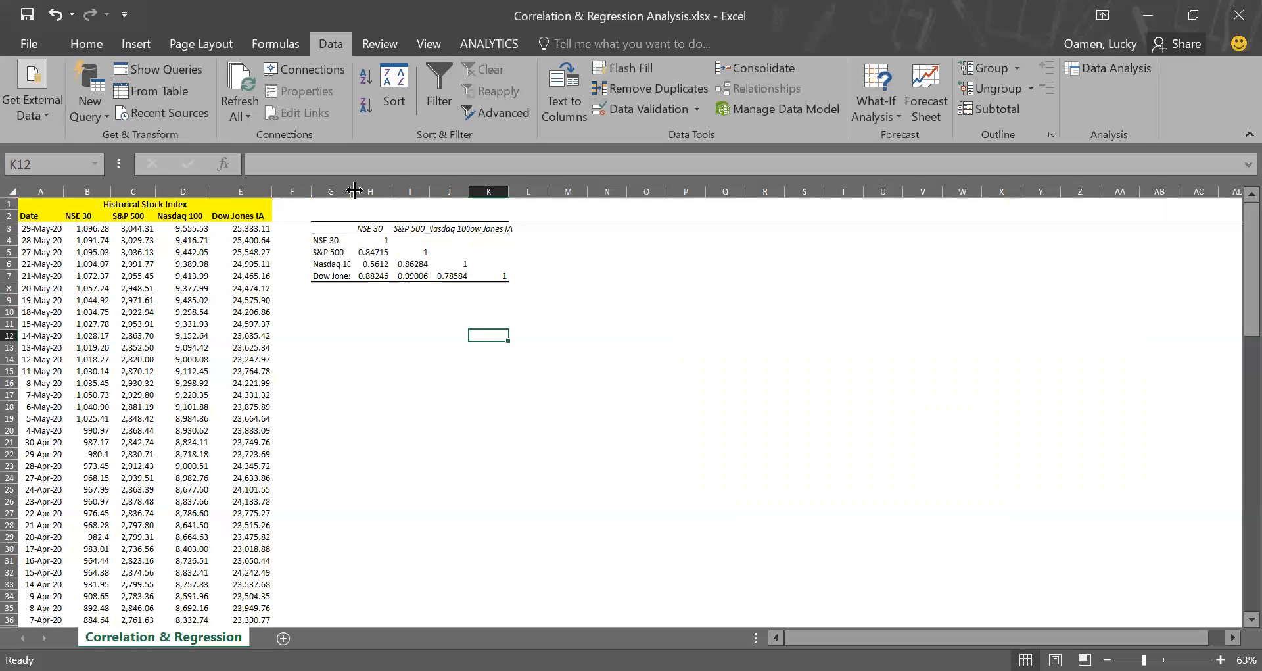
pyautogui.moveTo(354, 190); pyautogui.dragTo(368, 188)
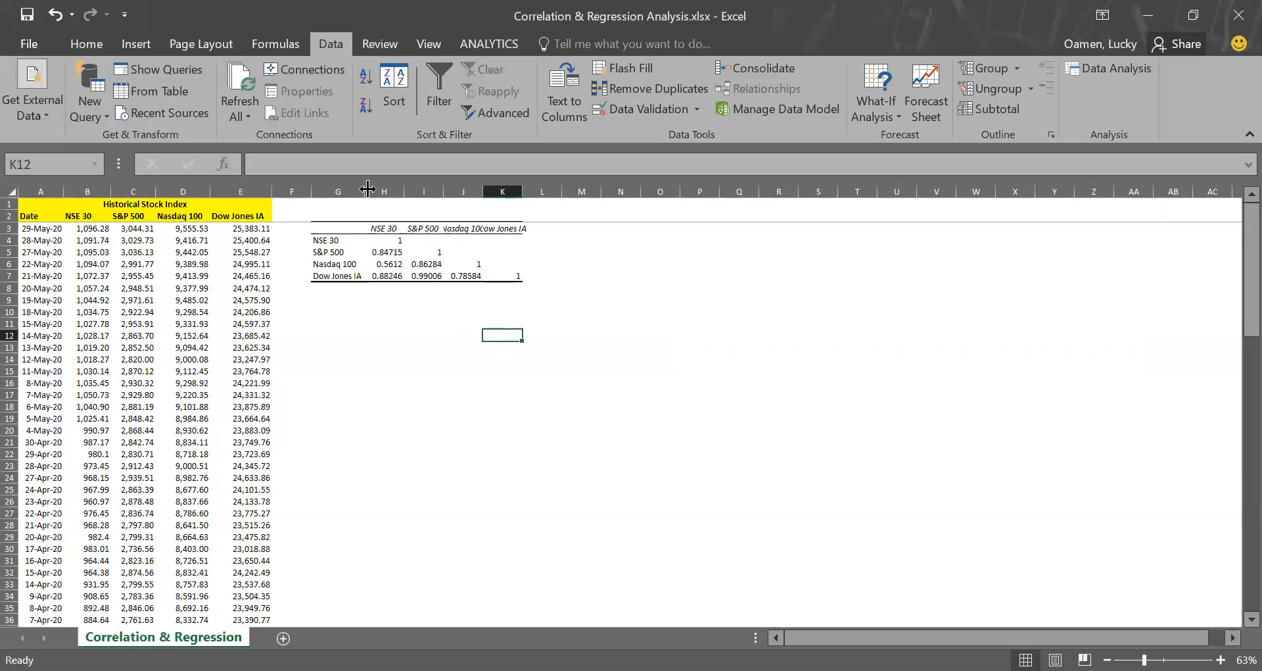
# Fill the correlation matrix's diagonal cells H4, I5, J6 and K7 yellow and autofit column J.
pyautogui.click(393, 241)
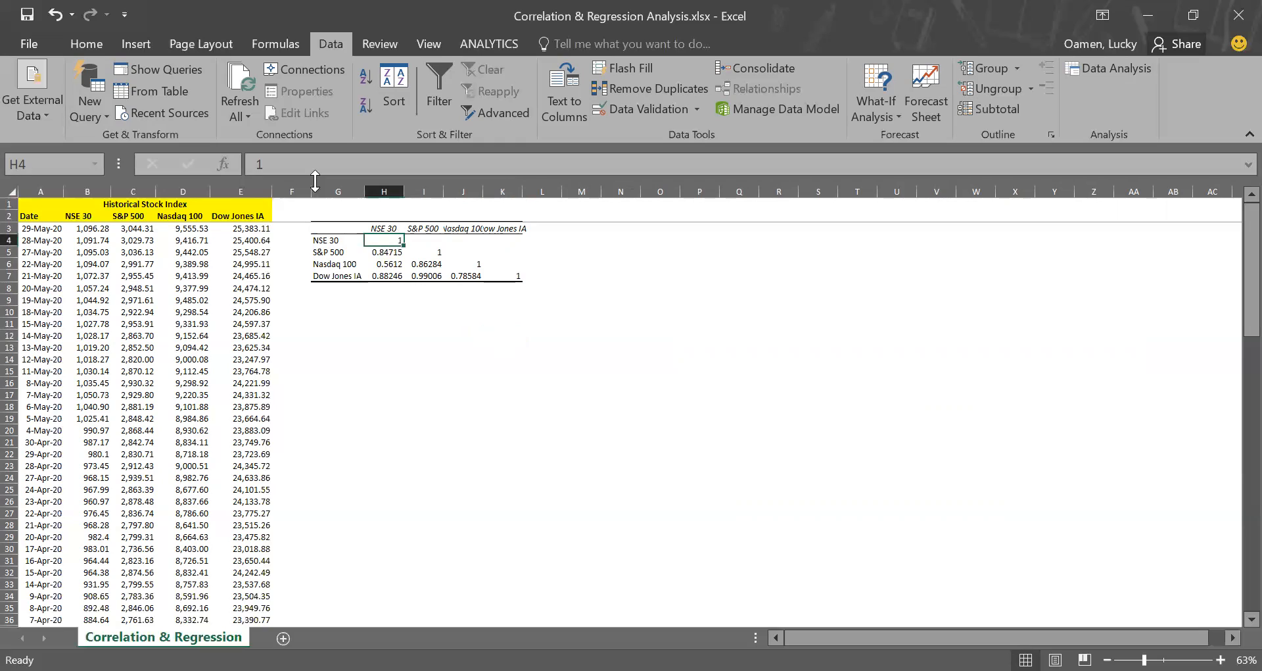
pyautogui.click(84, 46)
pyautogui.click(266, 106)
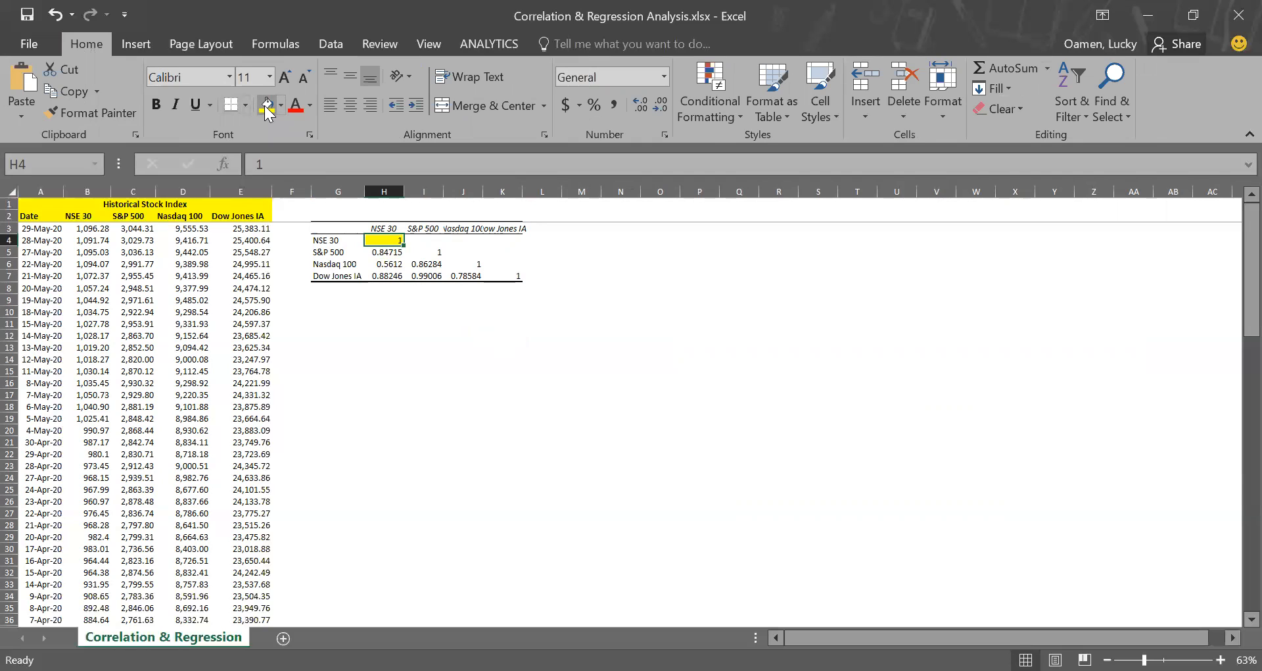
pyautogui.press('Down')
pyautogui.press('Right')
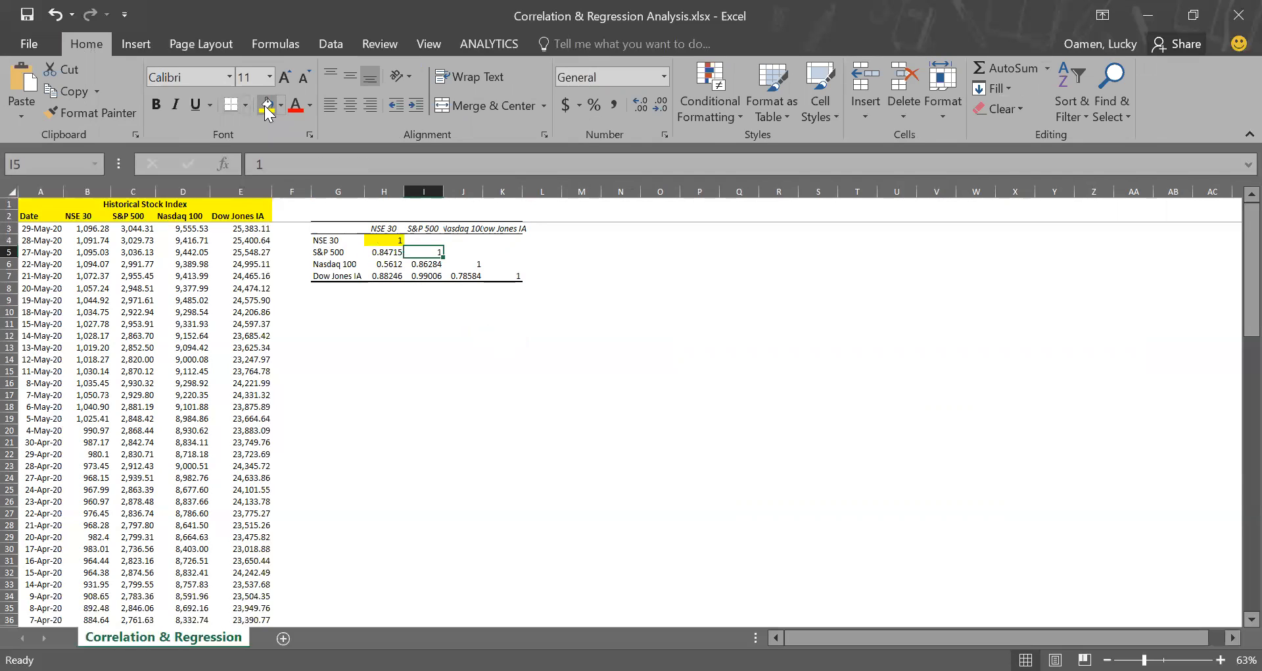
pyautogui.click(267, 107)
pyautogui.press('Right')
pyautogui.press('Down')
pyautogui.click(266, 106)
pyautogui.press('Right')
pyautogui.press('Down')
pyautogui.click(266, 107)
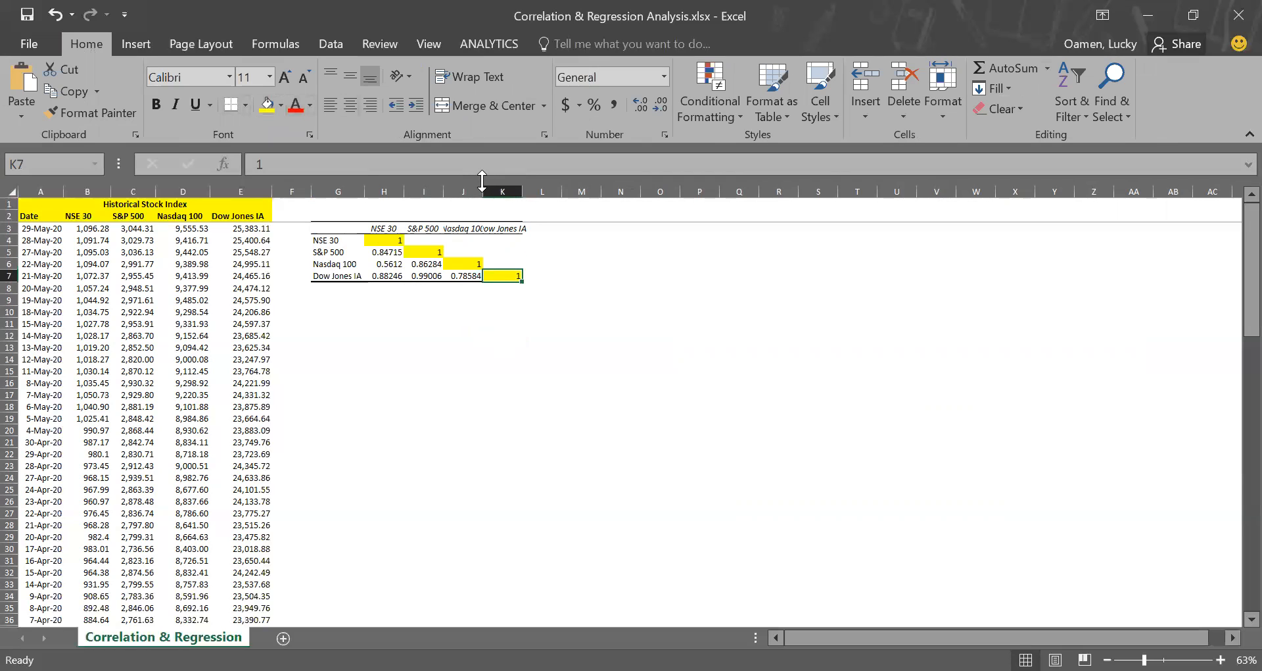
pyautogui.doubleClick(487, 189)
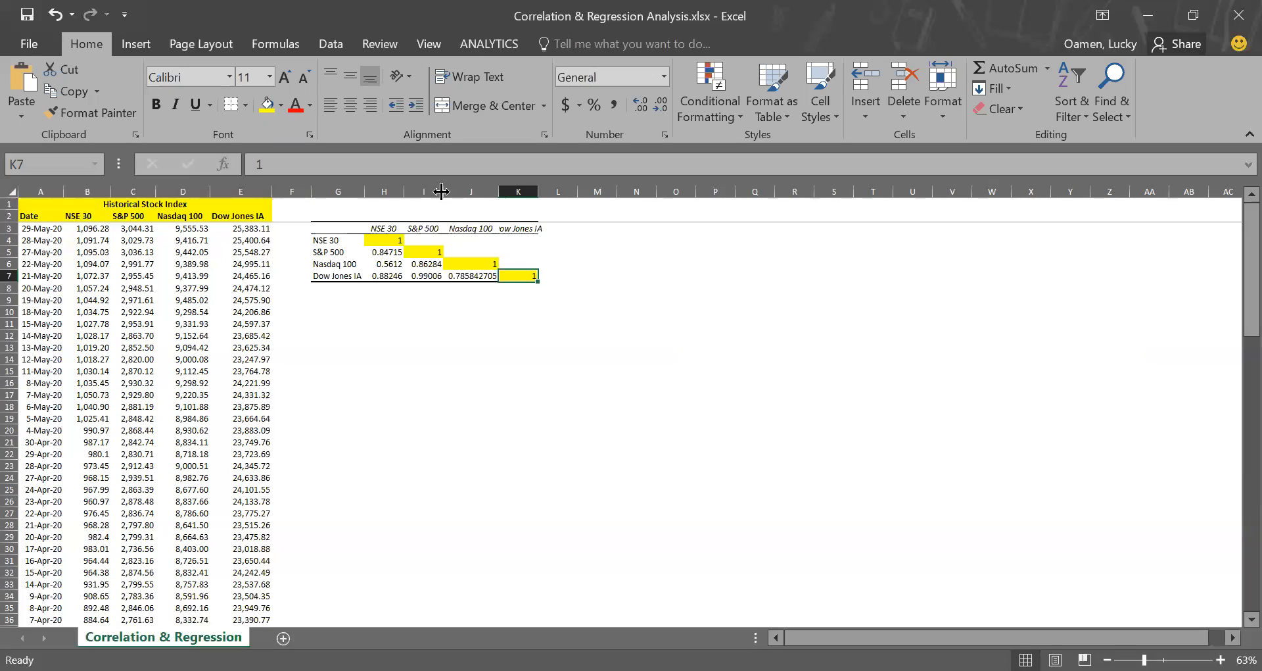
# Examine the NSE 30 correlation coefficients with the S&P 500, Nasdaq 100 and Dow Jones IA.
pyautogui.click(393, 253)
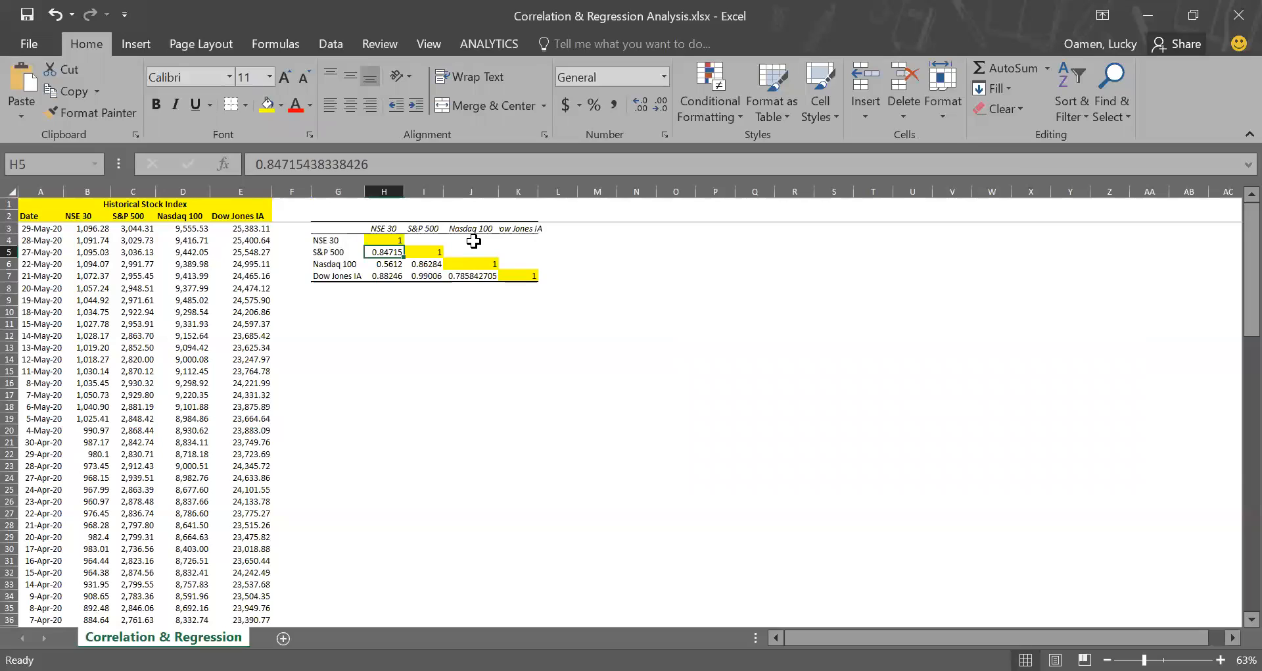
pyautogui.press('Down')
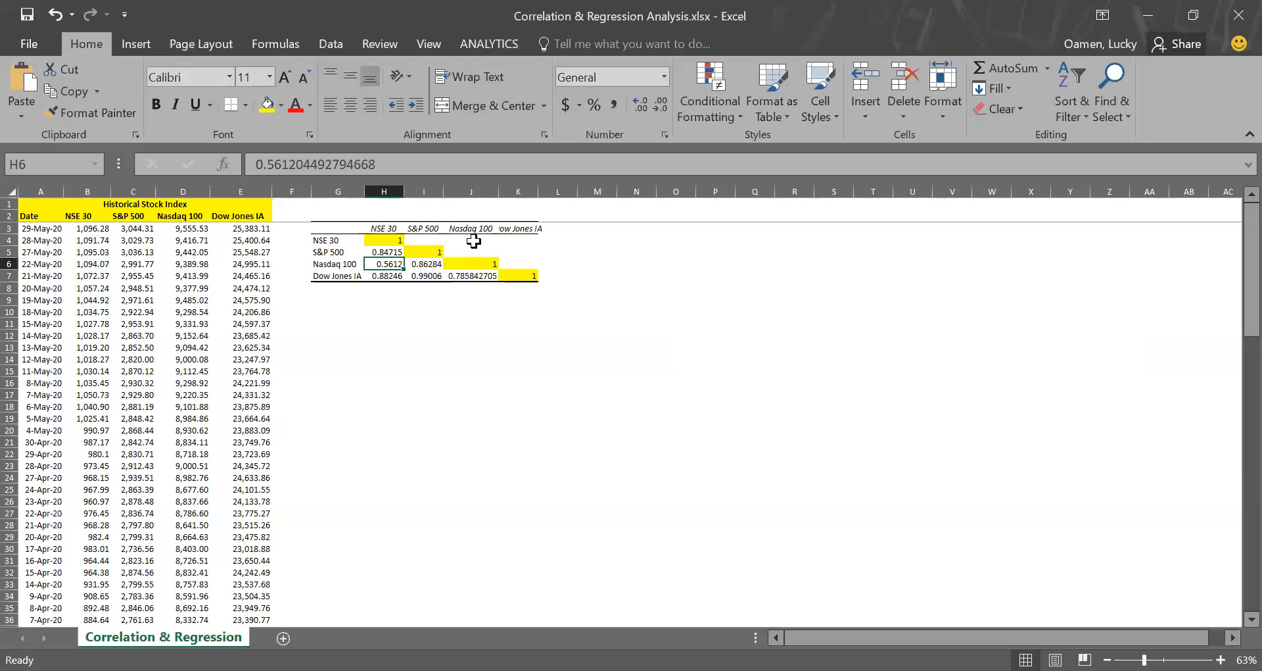
pyautogui.press('Down')
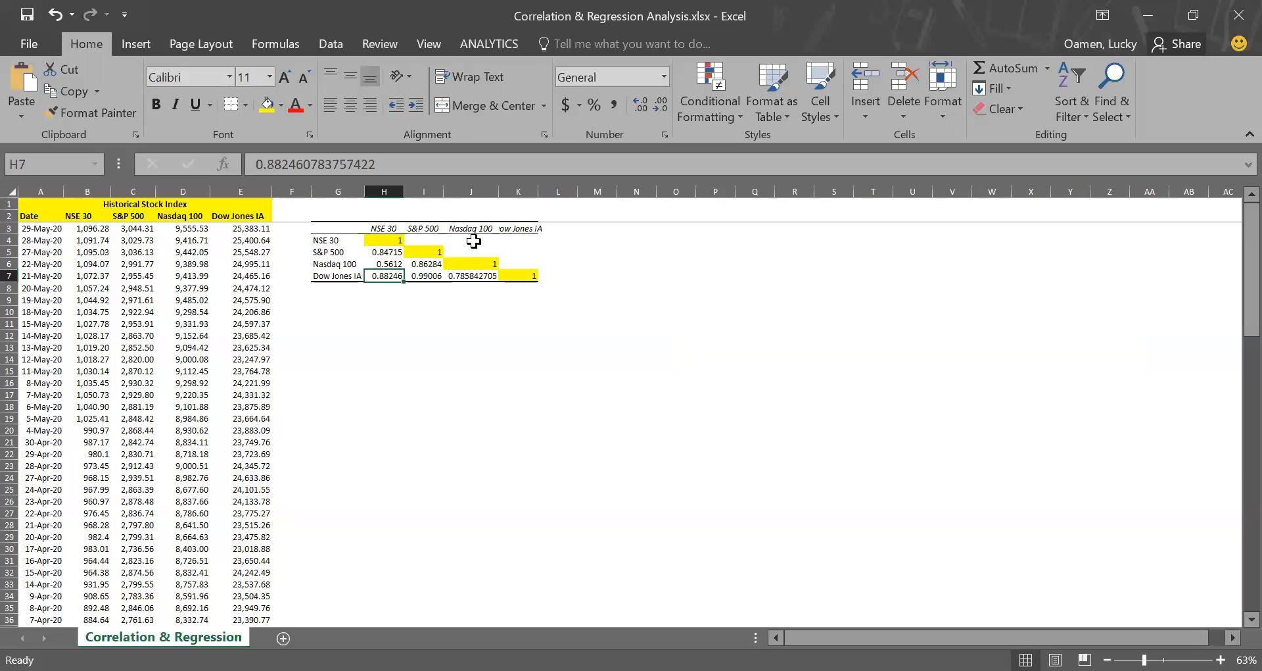
pyautogui.press('Up')
pyautogui.press('Up')
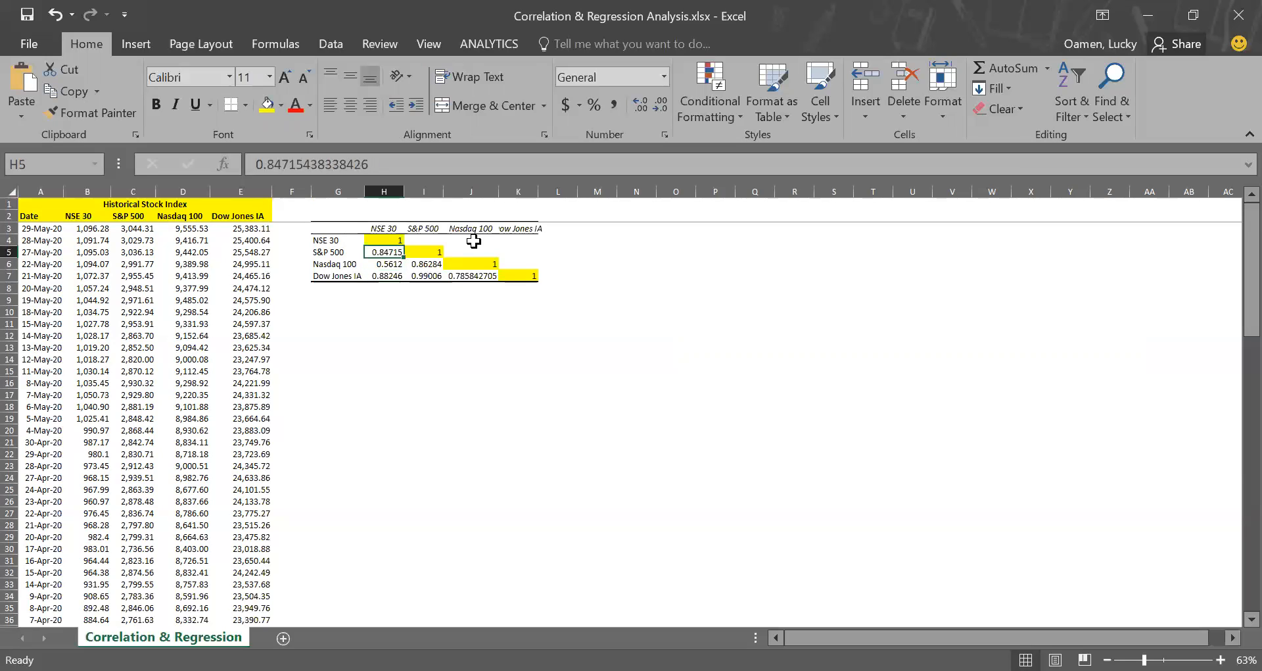
# Examine the remaining Nasdaq 100 and Dow Jones IA correlation coefficients and autofit column K to its header.
pyautogui.press('Down')
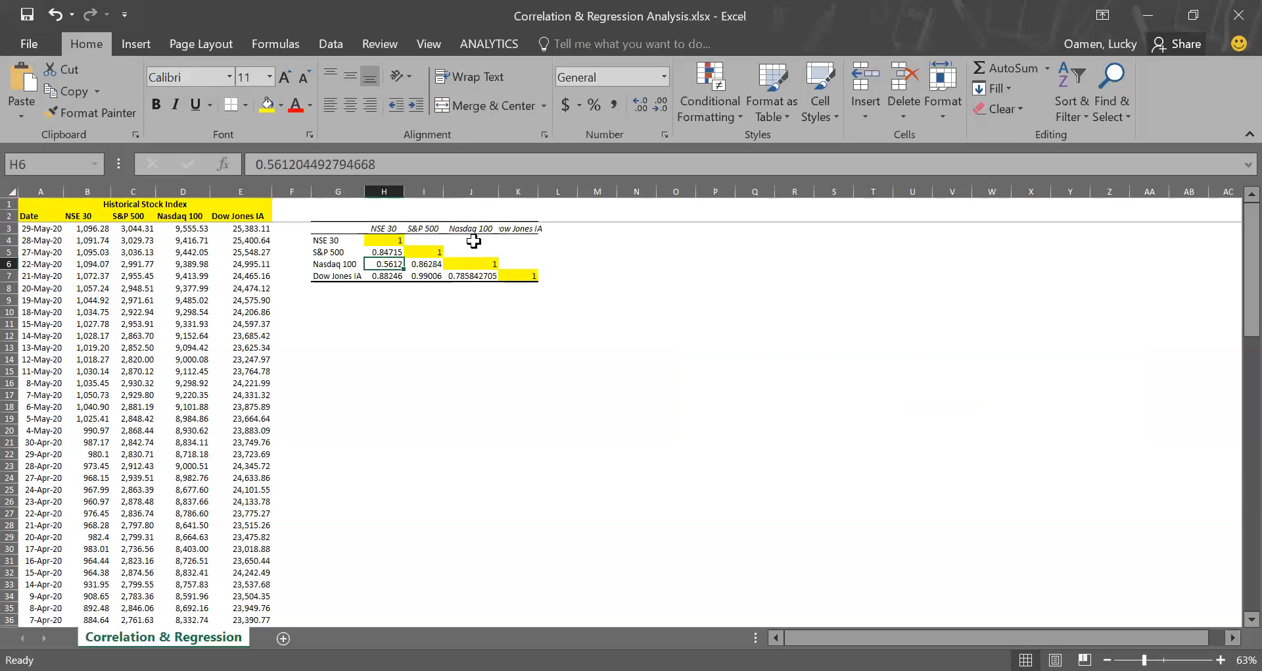
pyautogui.press('Right')
pyautogui.press('Down')
pyautogui.press('Right')
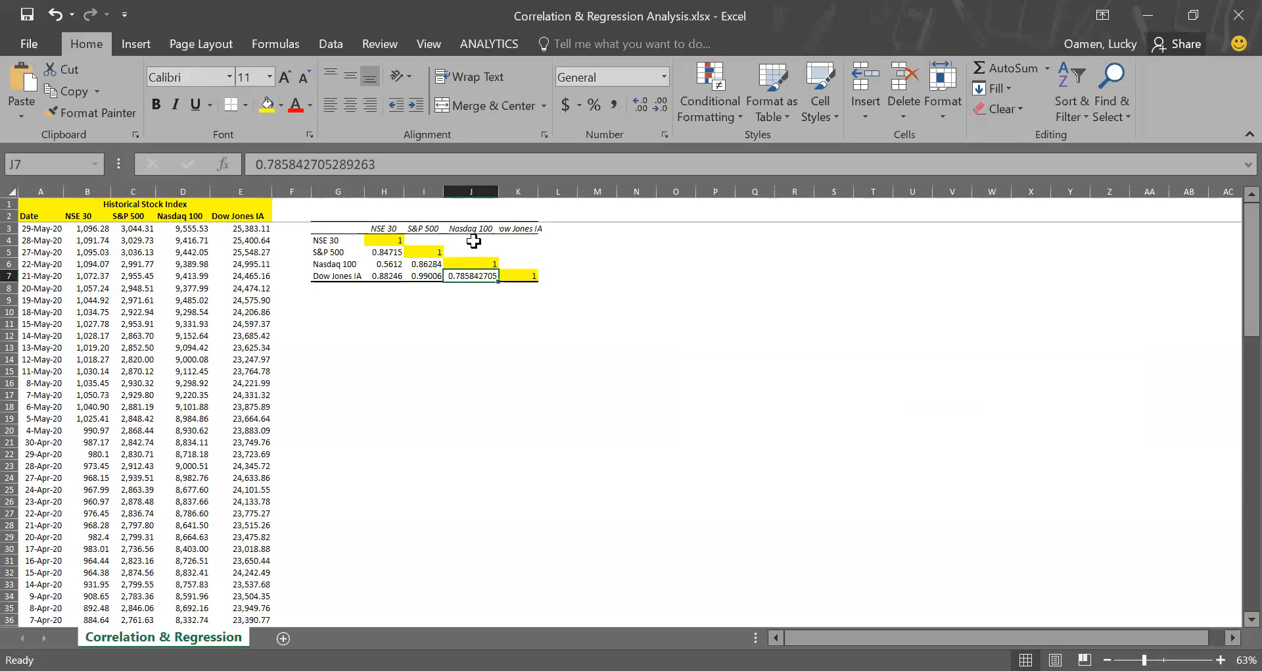
pyautogui.doubleClick(542, 193)
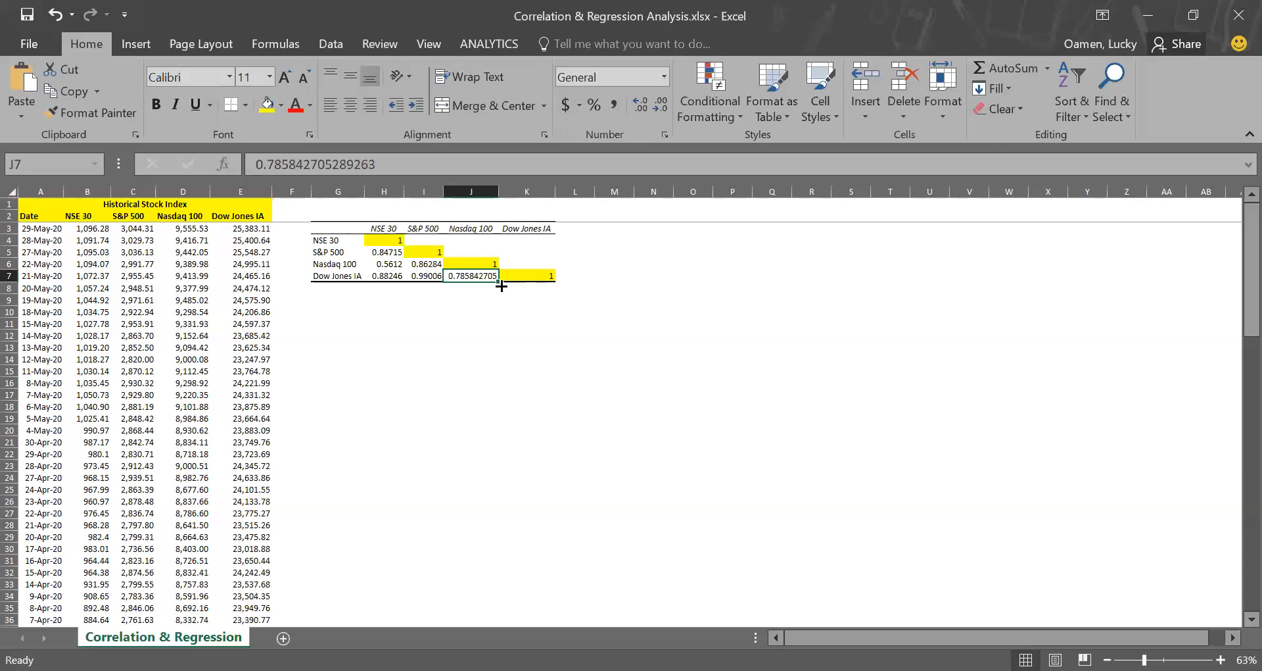
# Start a Regression analysis from the Data Analysis tools.
pyautogui.click(338, 321)
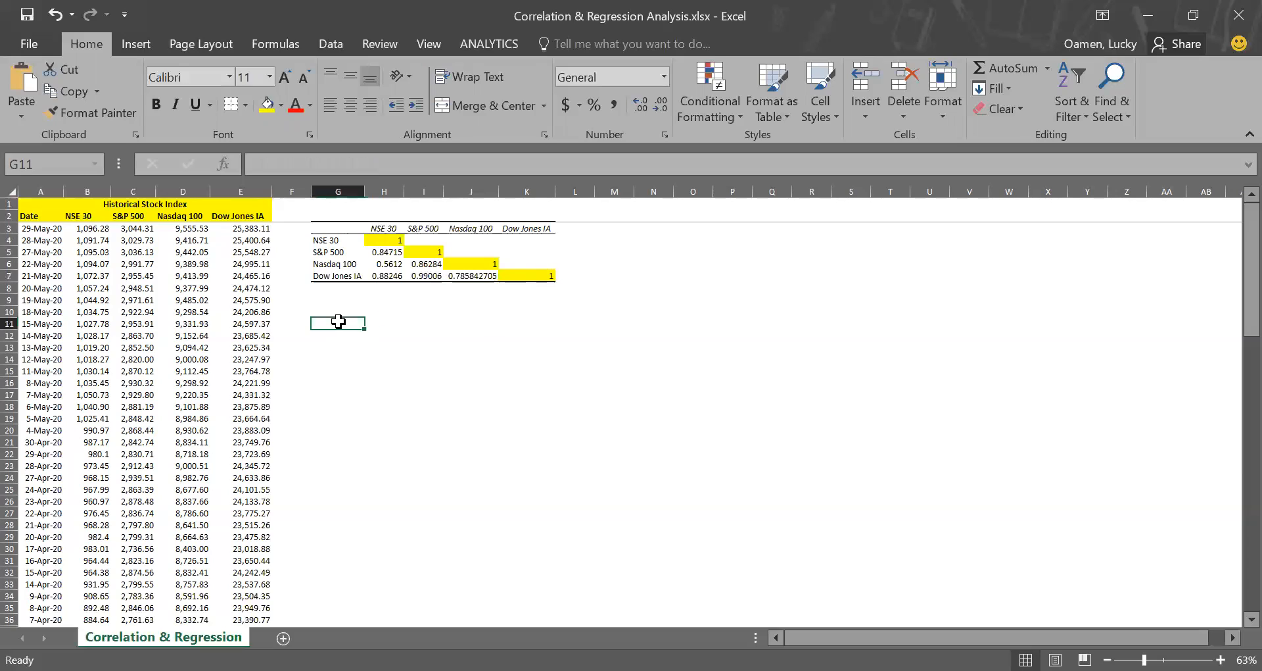
pyautogui.click(336, 44)
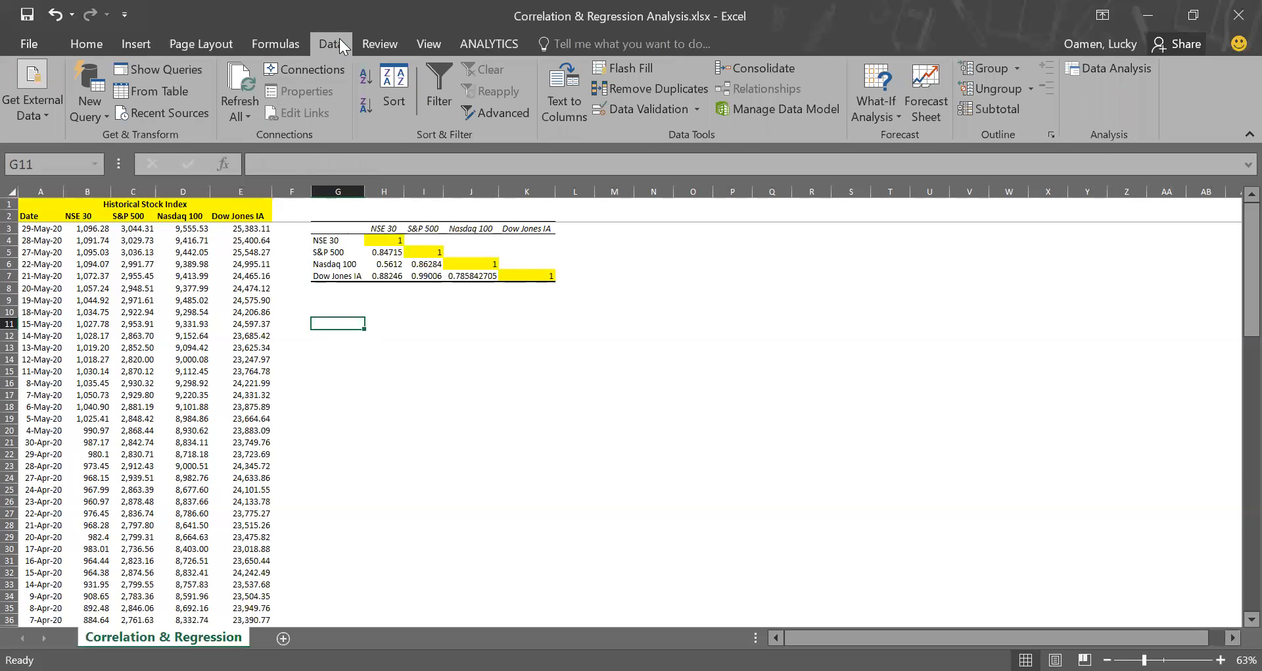
pyautogui.click(1115, 68)
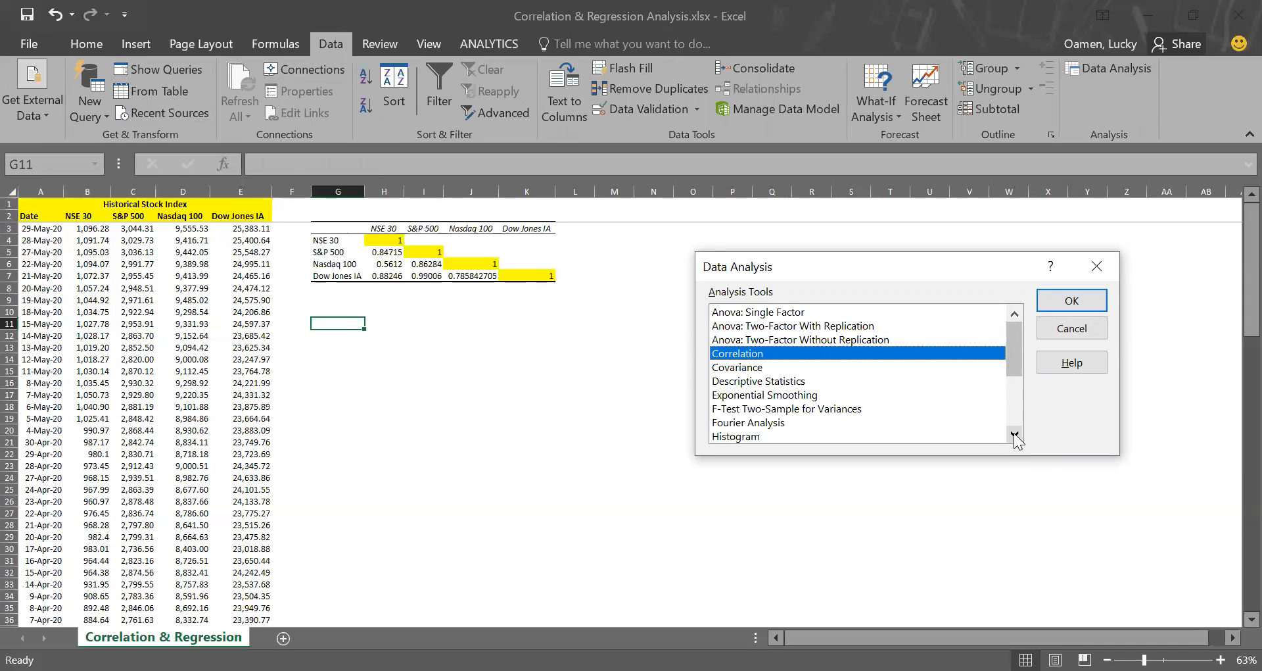
pyautogui.click(1014, 433)
pyautogui.click(1014, 433)
pyautogui.click(1014, 433)
pyautogui.click(1013, 432)
pyautogui.click(1014, 432)
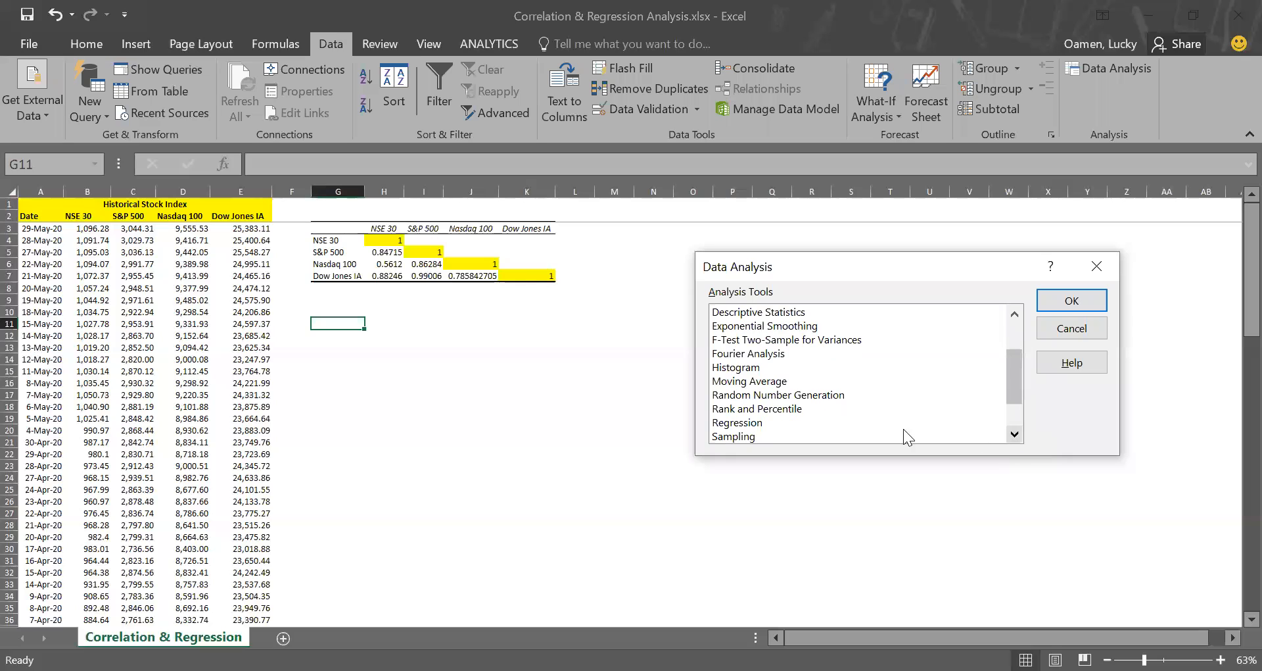
pyautogui.click(780, 422)
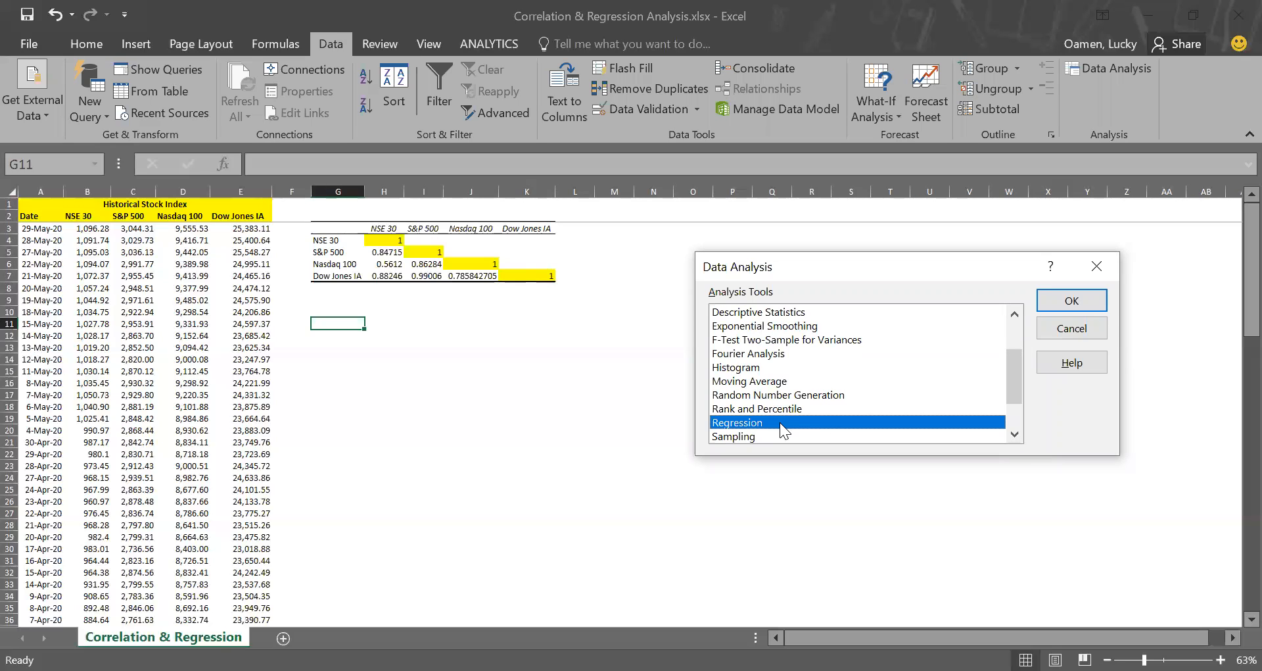
pyautogui.click(1075, 301)
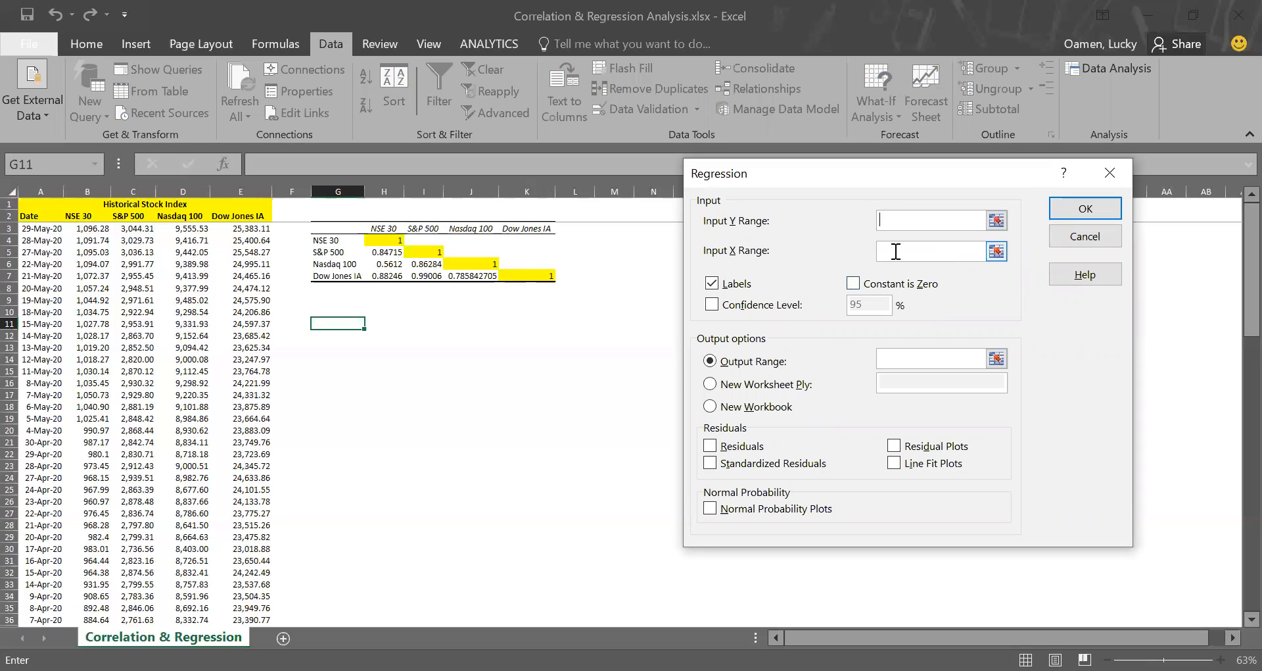
# Set the regression's input Y range to $B$2:$B$104, covering the NSE 30 column with its header.
pyautogui.click(997, 221)
pyautogui.click(92, 215)
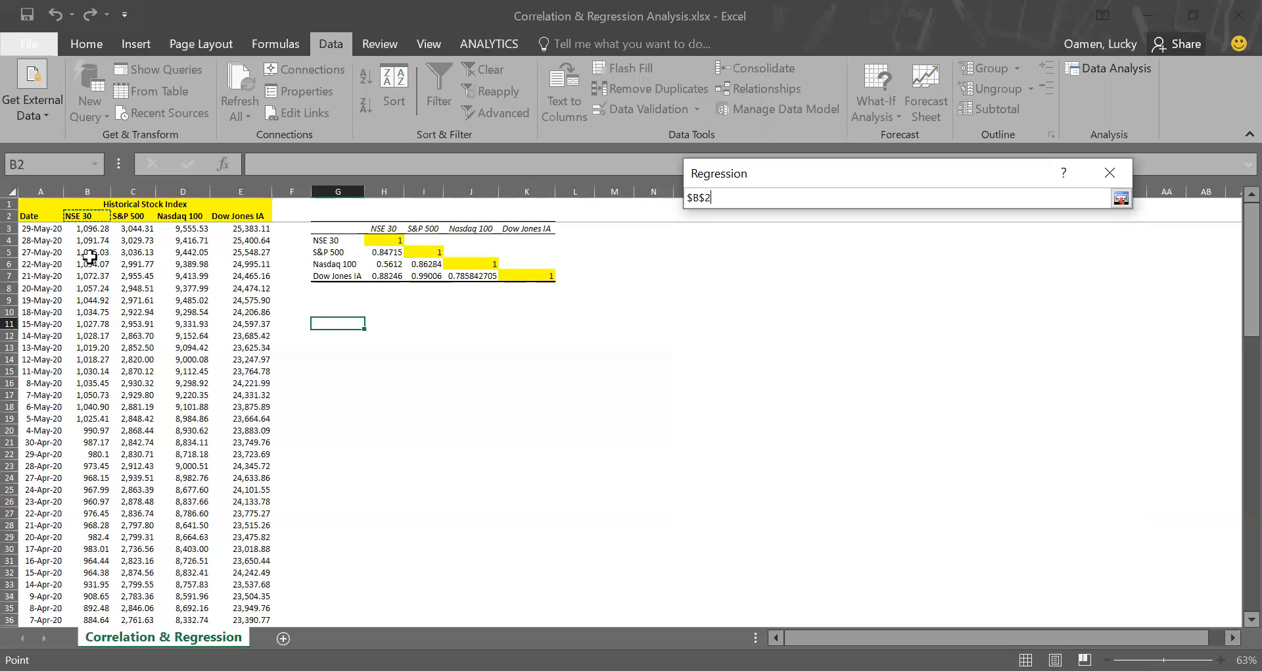
pyautogui.hotkey('ctrl', 'shift', 'Down')
pyautogui.scroll(20, 90, 257)
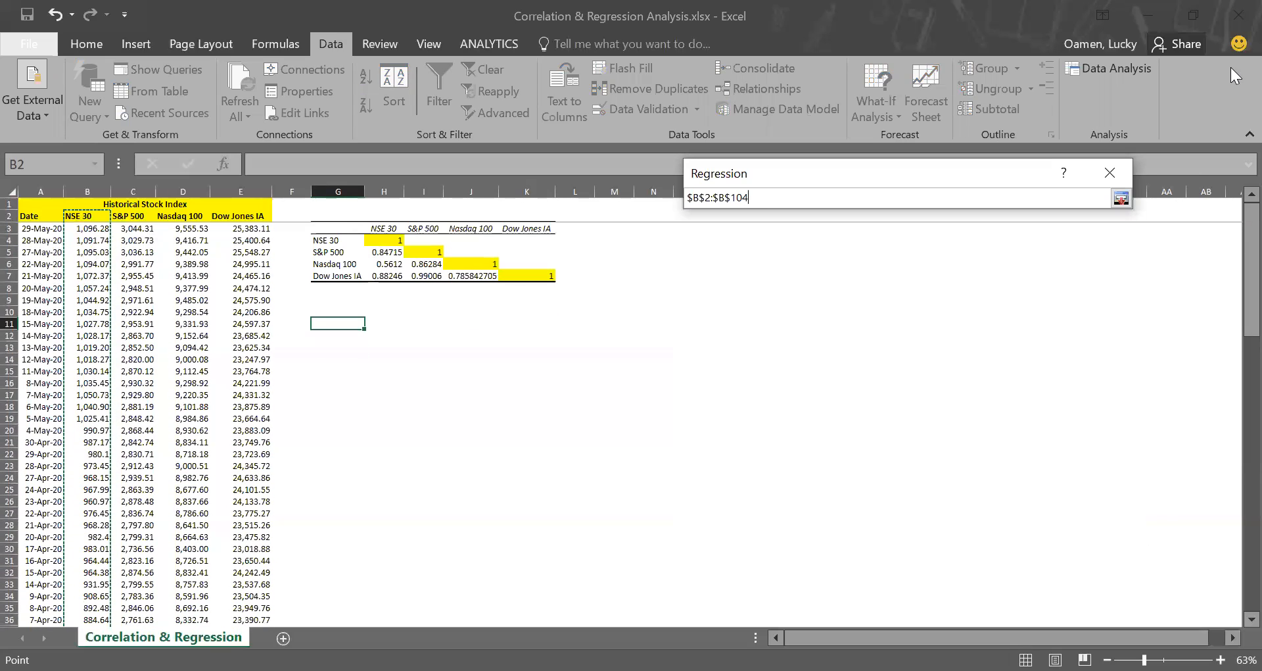
pyautogui.click(1120, 199)
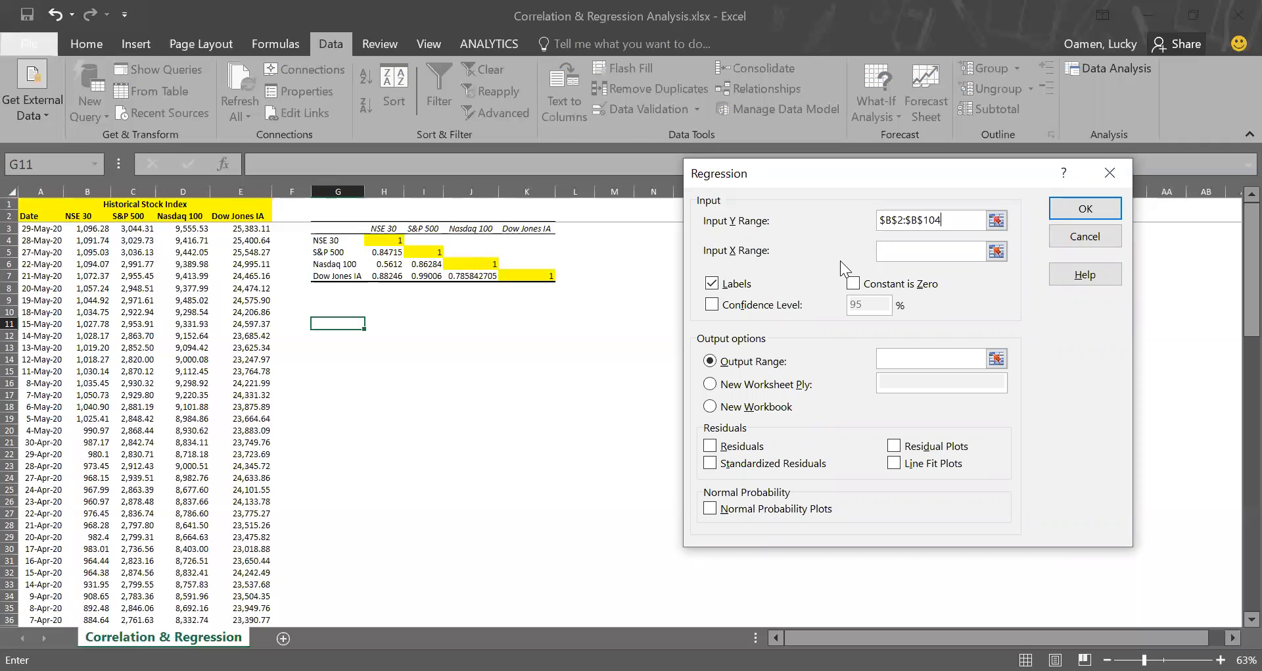
# Set the regression's input X range to $C$2:$E$104, covering the S&P 500, Nasdaq 100 and Dow Jones IA columns with headers.
pyautogui.click(997, 252)
pyautogui.click(996, 252)
pyautogui.click(136, 217)
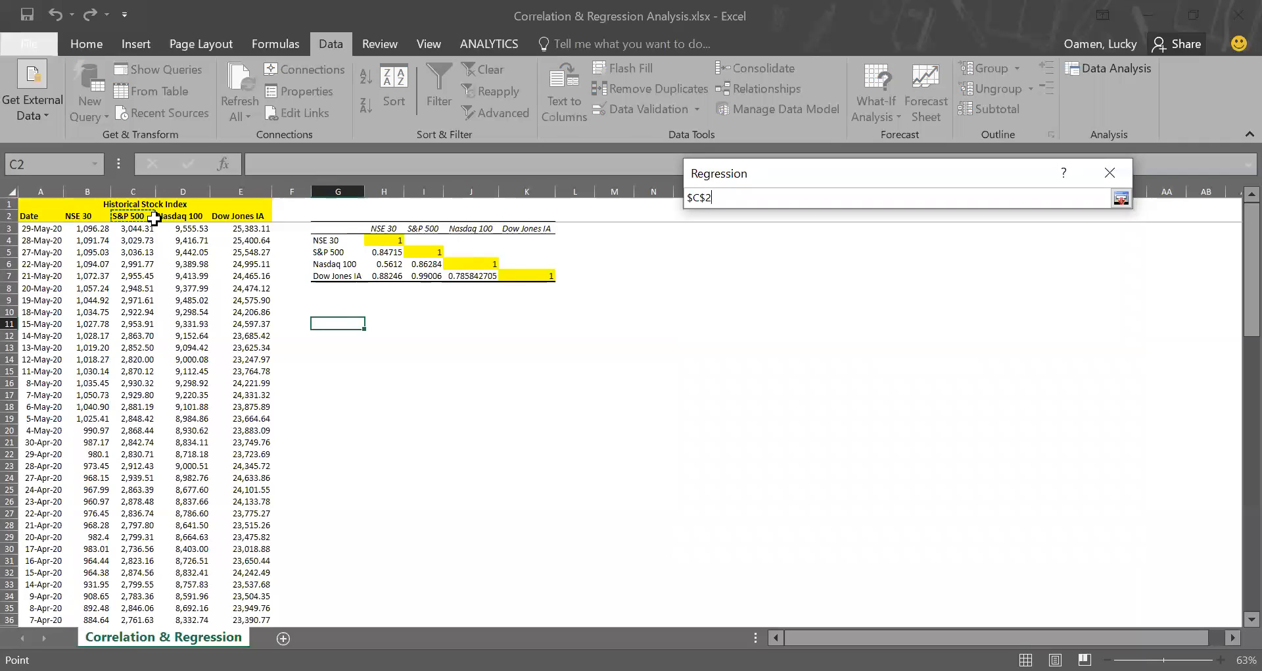
pyautogui.moveTo(153, 218); pyautogui.dragTo(227, 228)
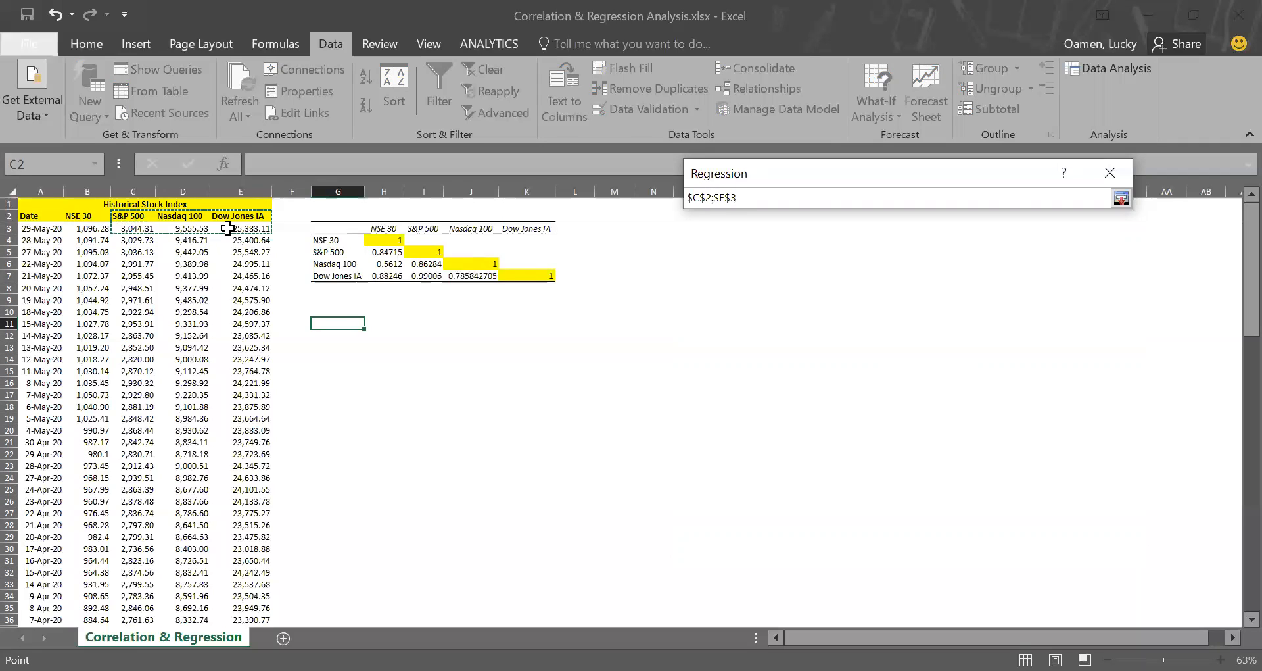
pyautogui.hotkey('ctrl', 'shift', 'Down')
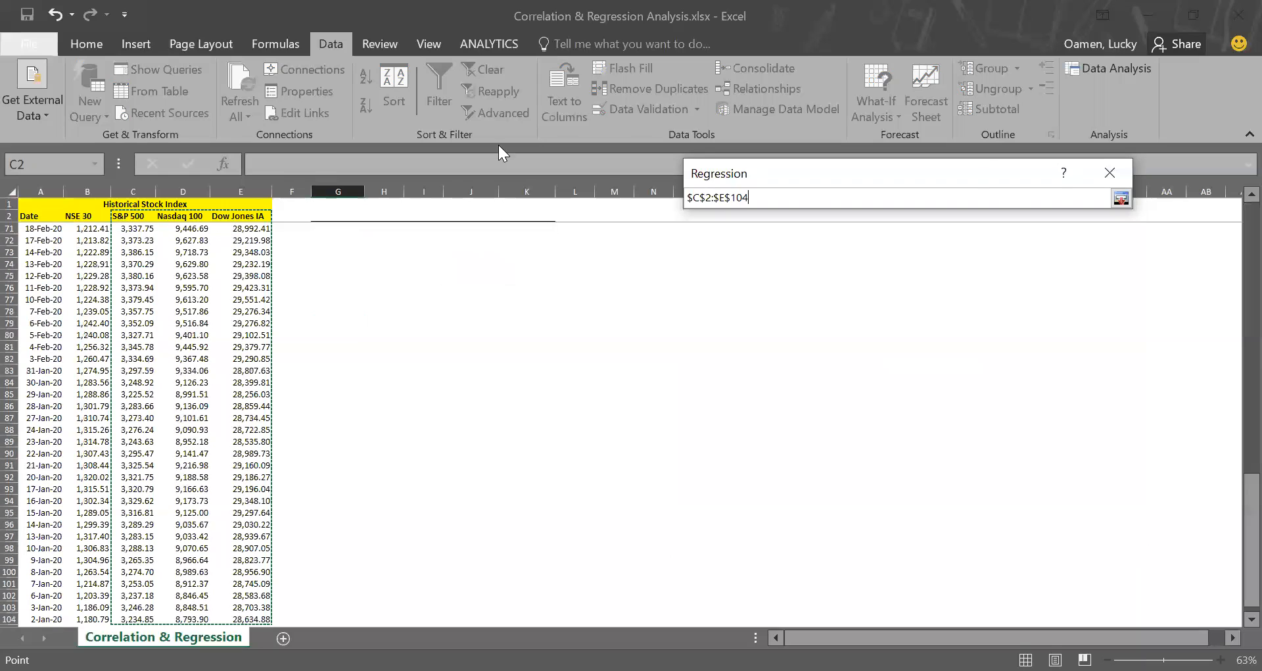
pyautogui.click(1121, 199)
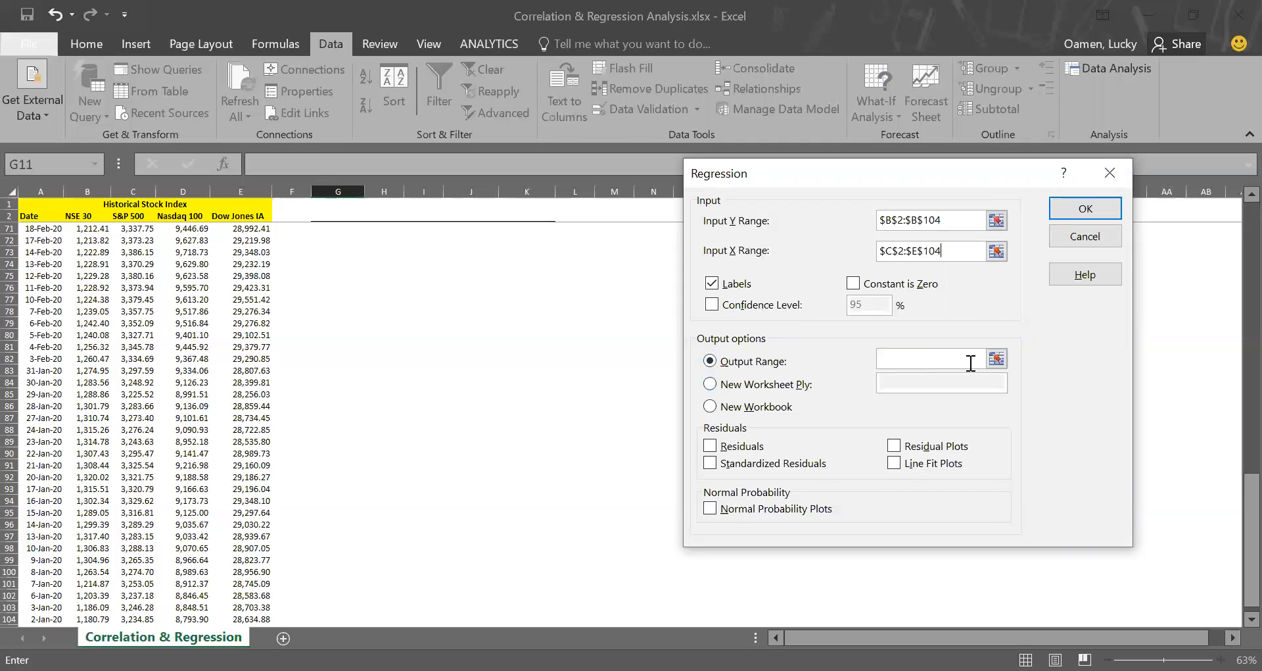
# Set the regression's output range to $G$10 and run the analysis with labels included.
pyautogui.click(997, 359)
pyautogui.scroll(20, 533, 382)
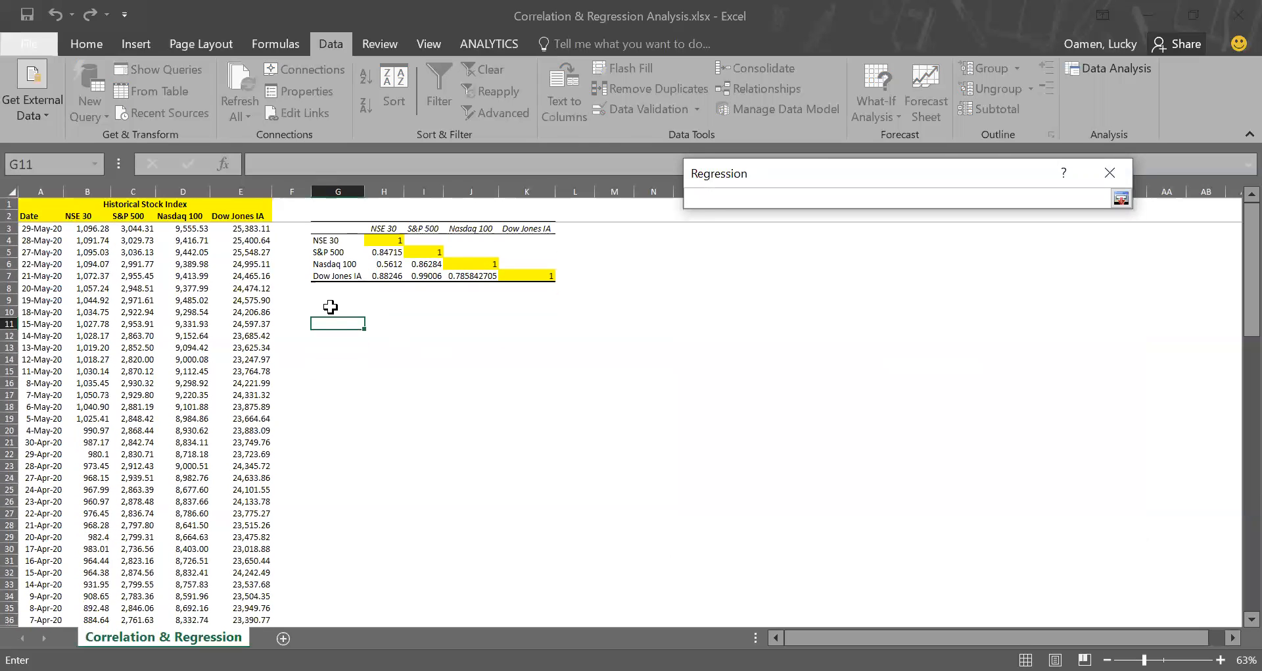
pyautogui.click(333, 311)
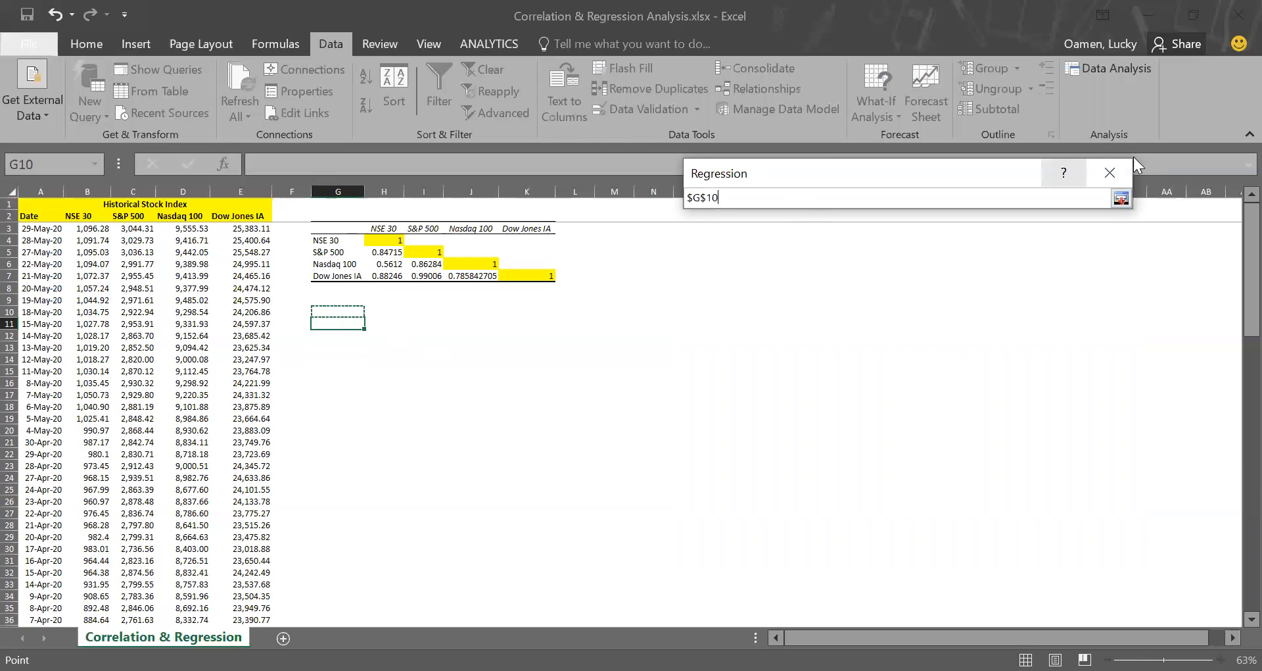
pyautogui.click(1121, 197)
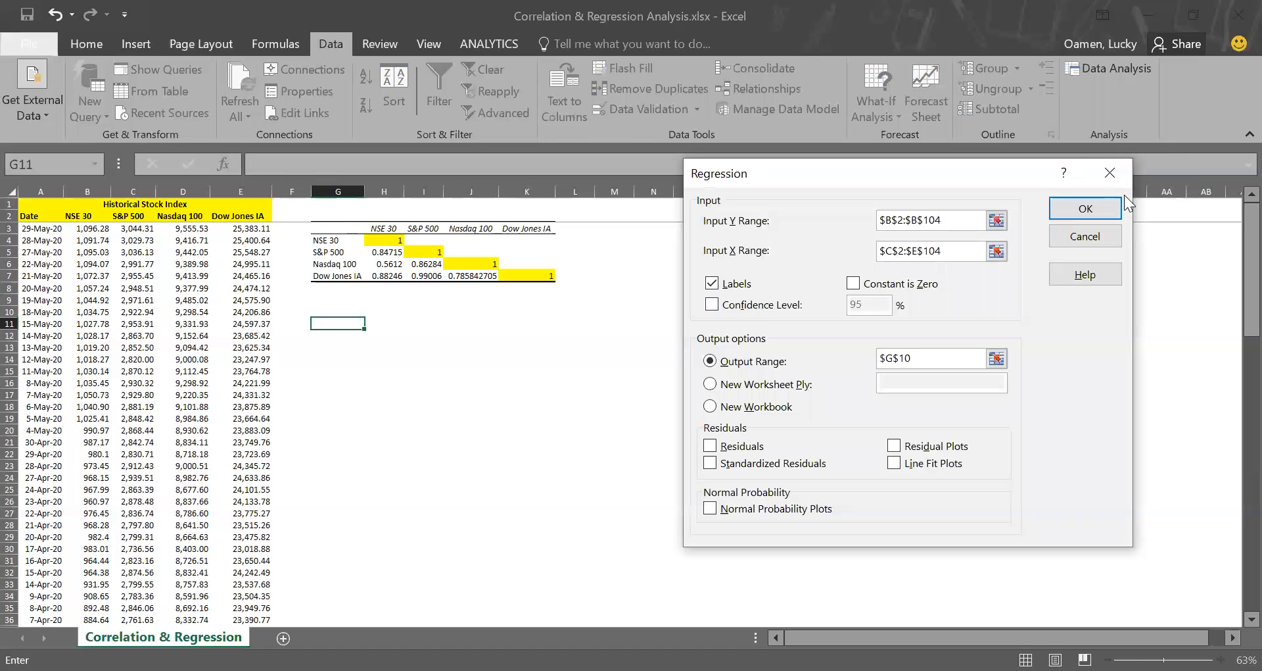
pyautogui.click(1073, 215)
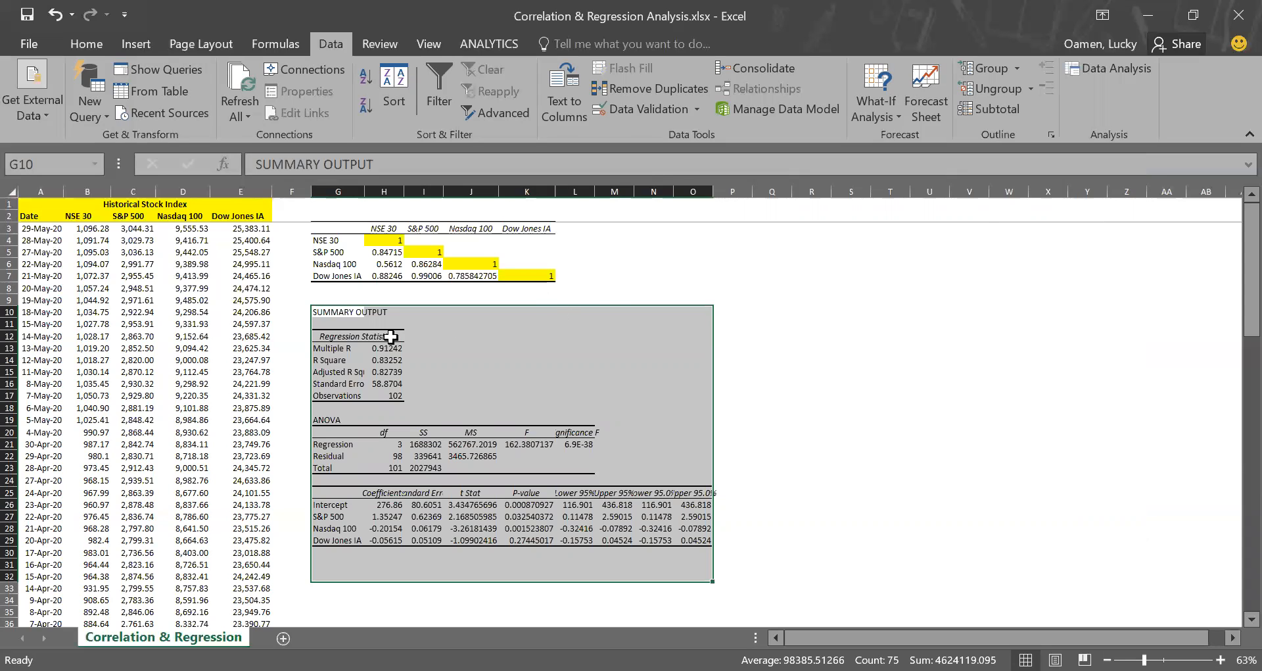
pyautogui.click(339, 344)
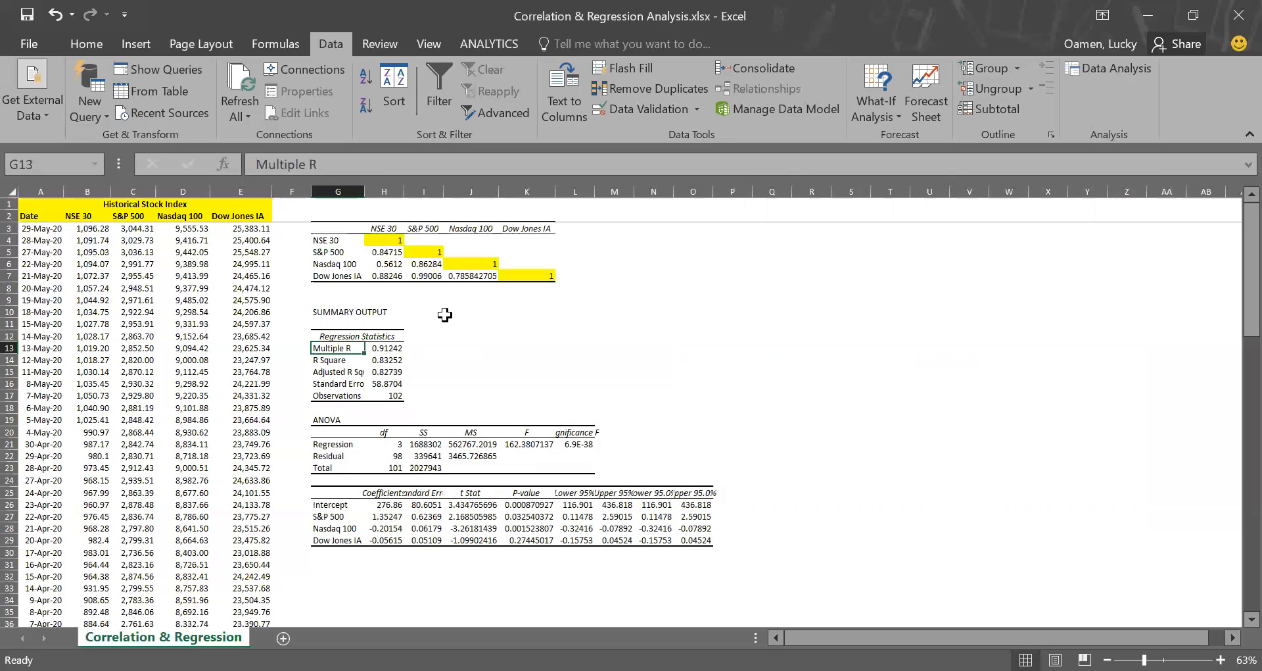
# Autofit columns H, I, L, M, N and O so the regression output's headers and values fit.
pyautogui.click(393, 494)
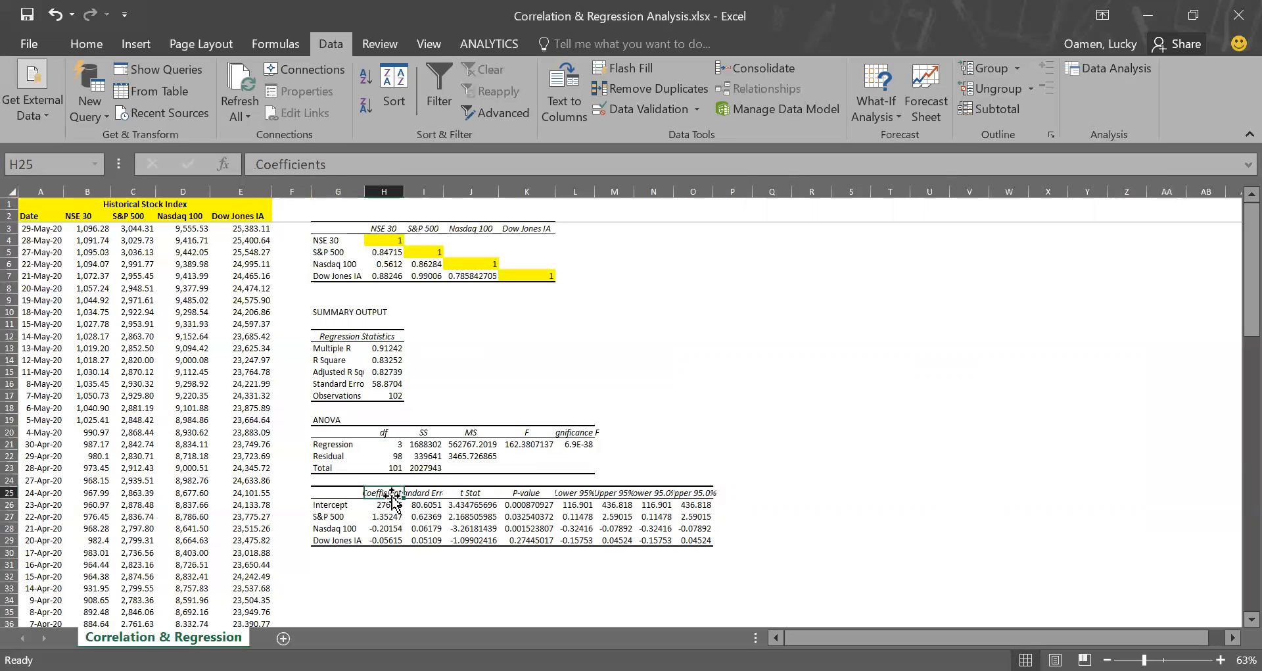
pyautogui.doubleClick(406, 195)
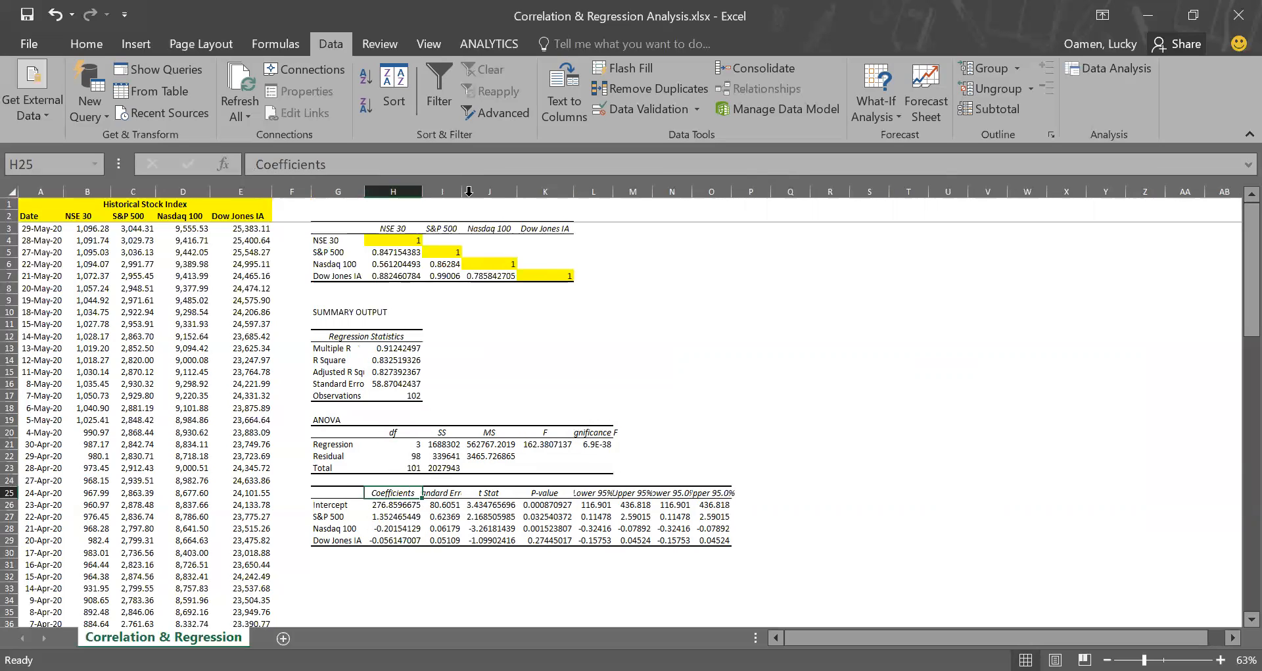
pyautogui.doubleClick(469, 195)
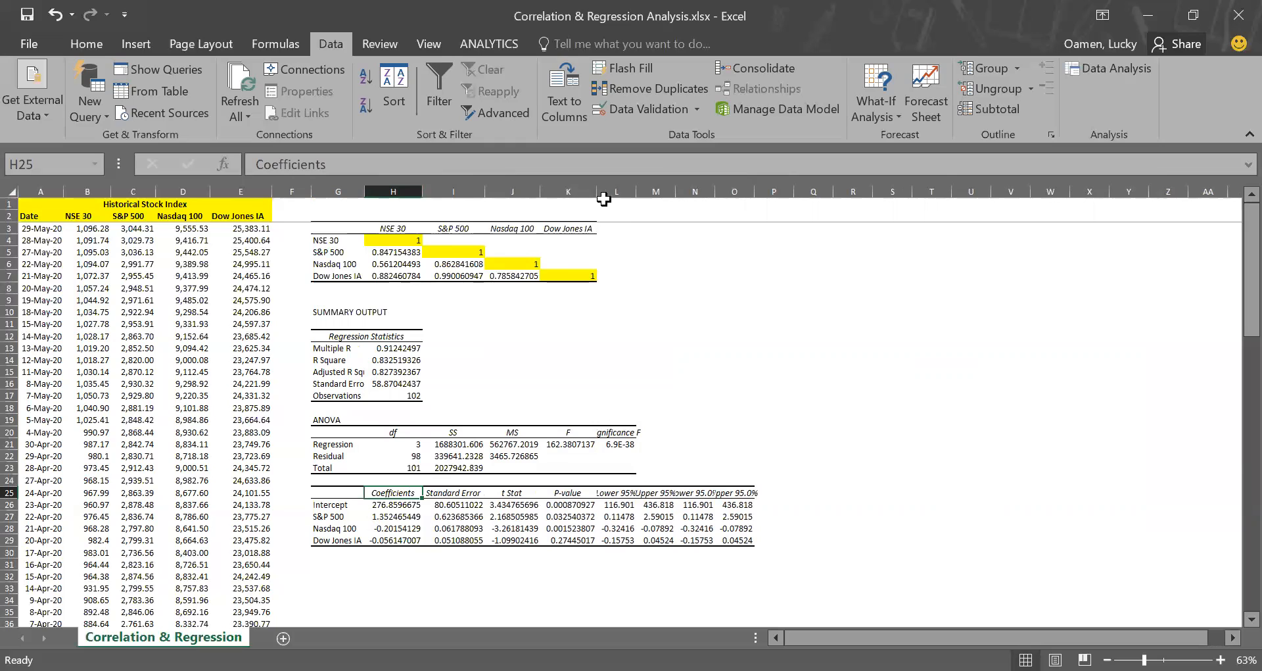
pyautogui.doubleClick(673, 190)
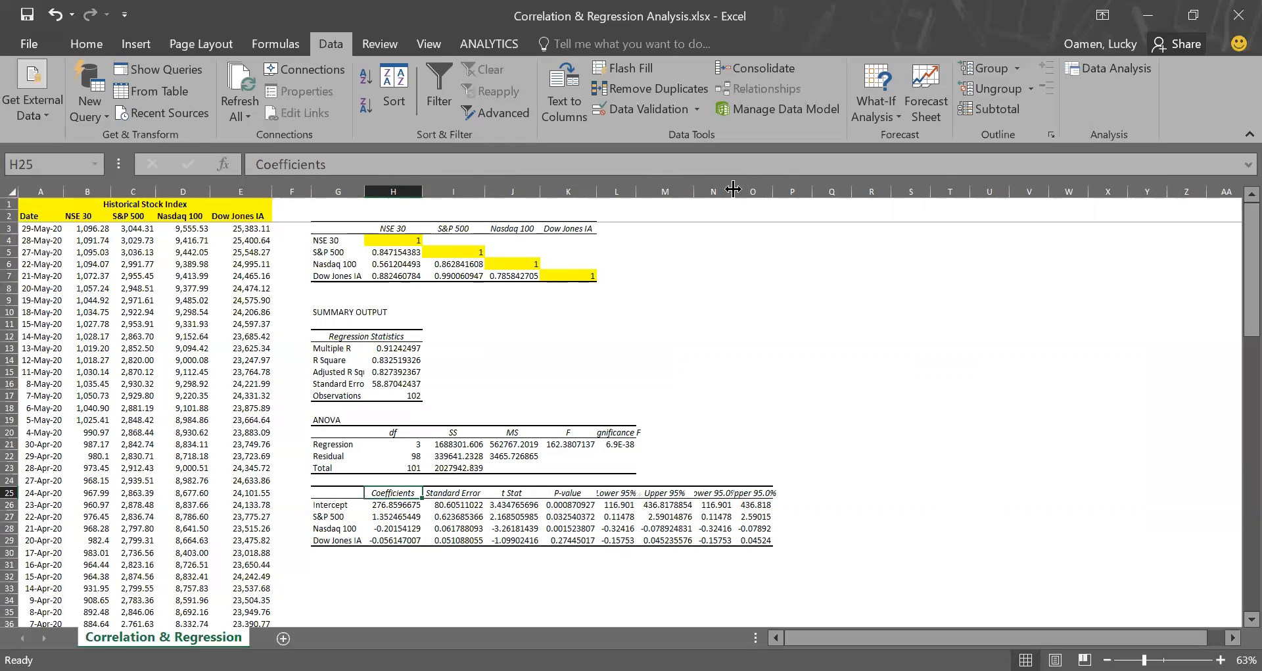
pyautogui.doubleClick(733, 192)
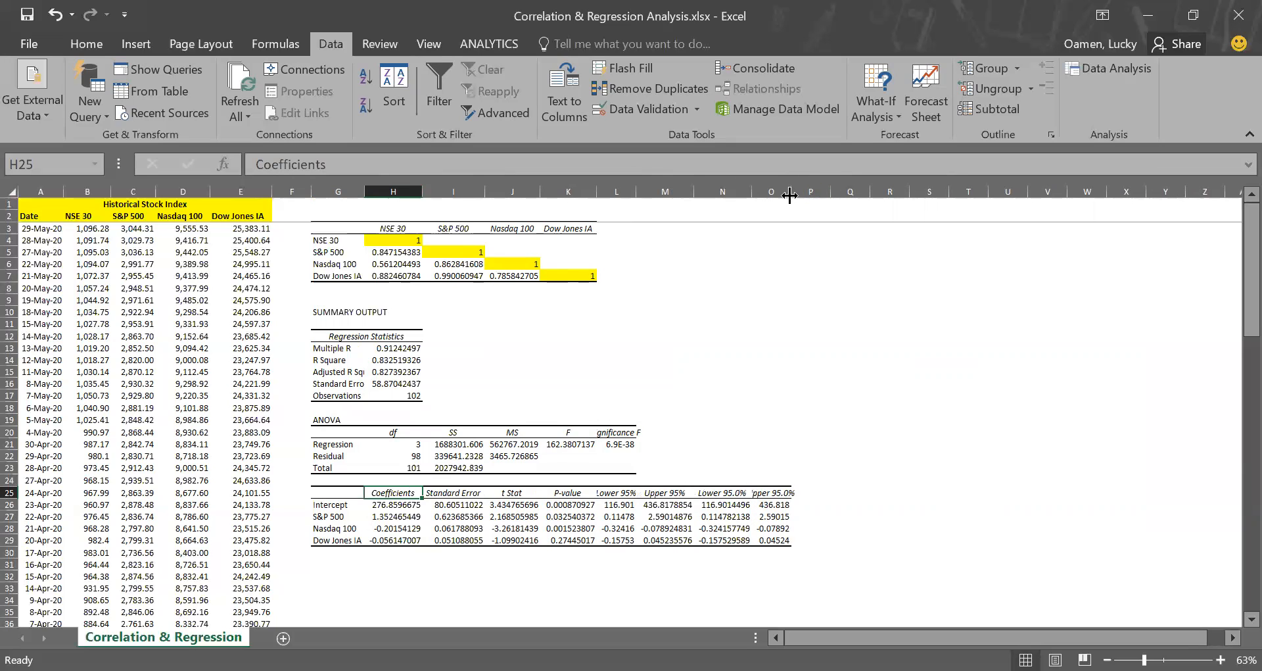
pyautogui.doubleClick(789, 192)
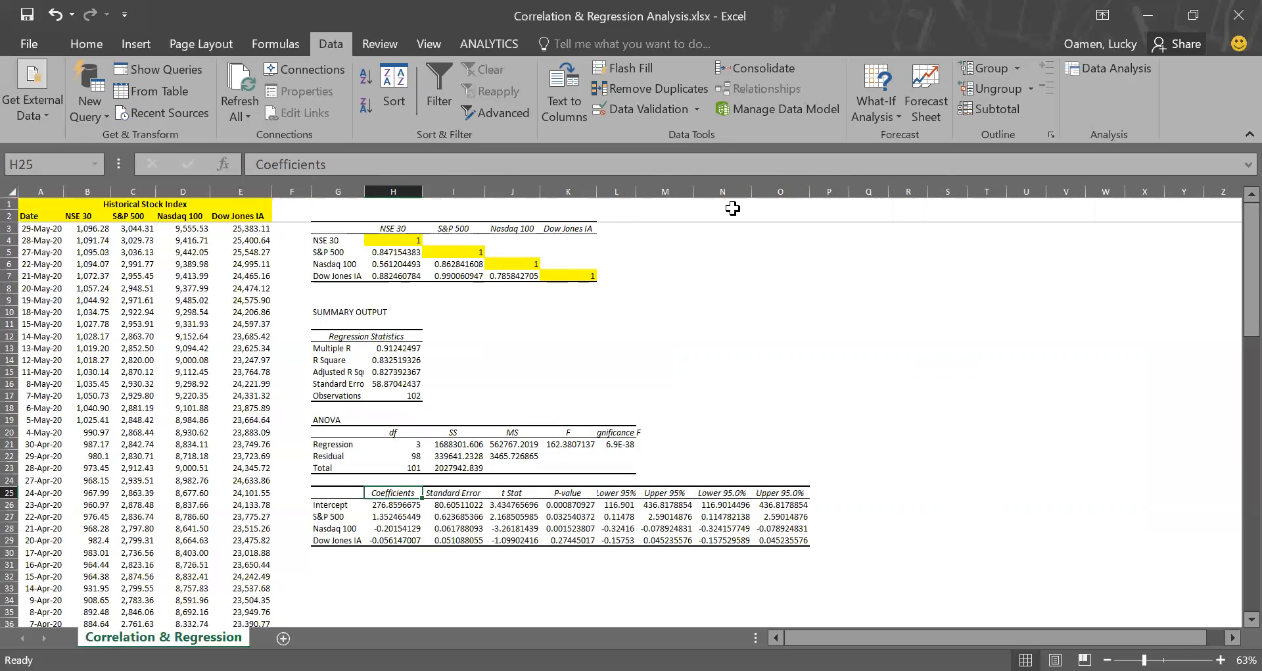
pyautogui.doubleClick(641, 191)
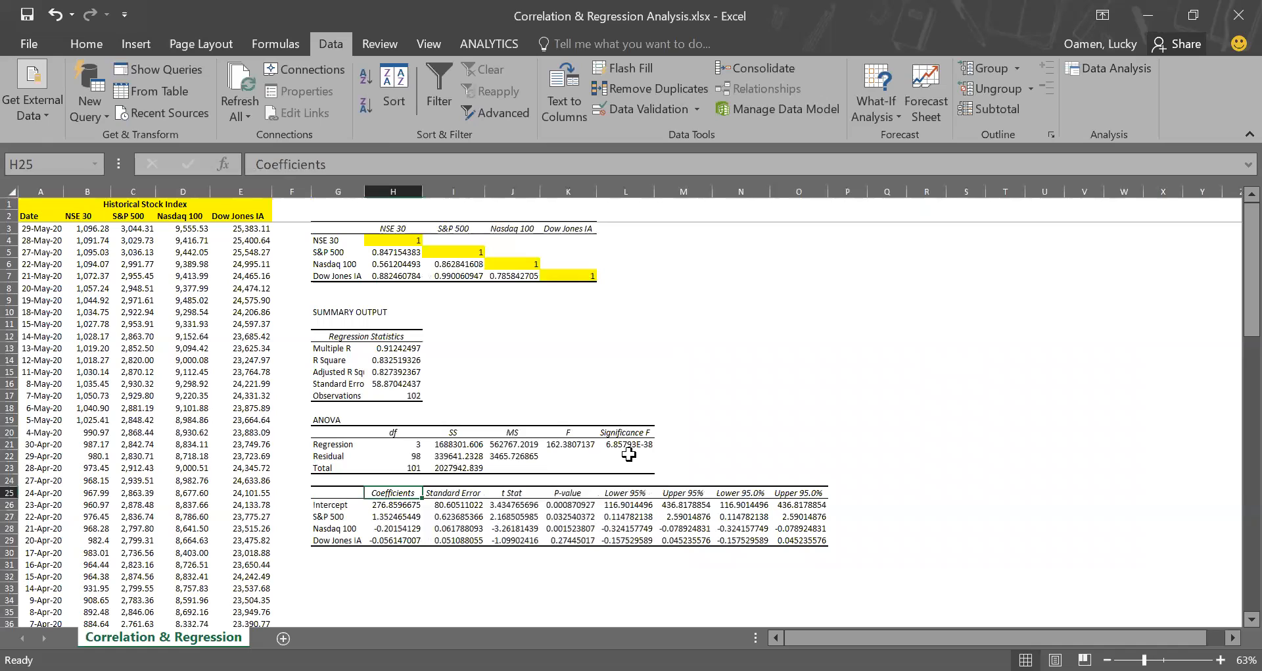